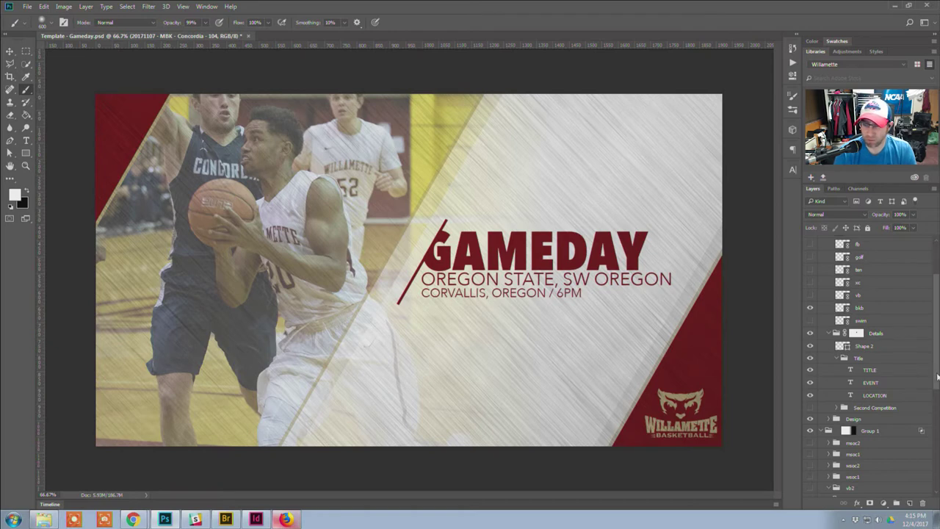
In the Sport group, hide the bkb basketball logo layer and show the vb volleyball logo
left_click_drag(937, 376, 935, 321)
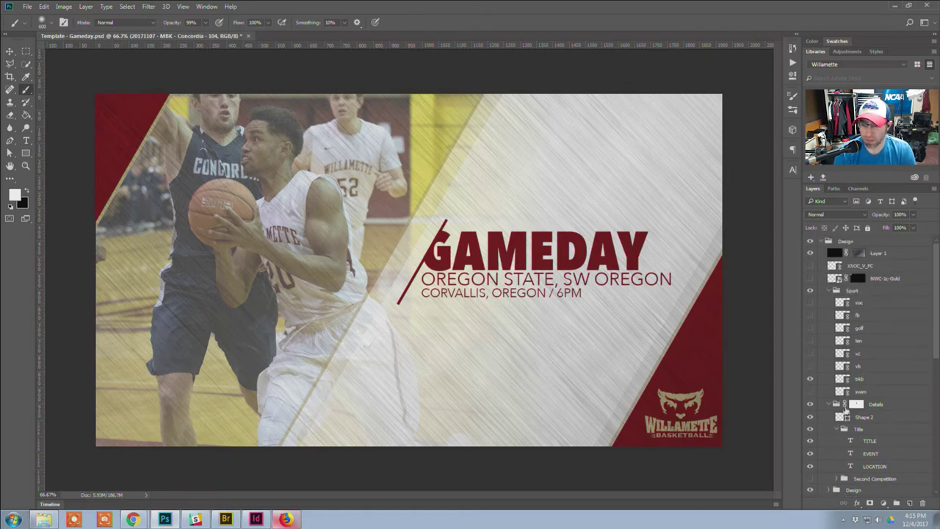
left_click(808, 377)
left_click(810, 365)
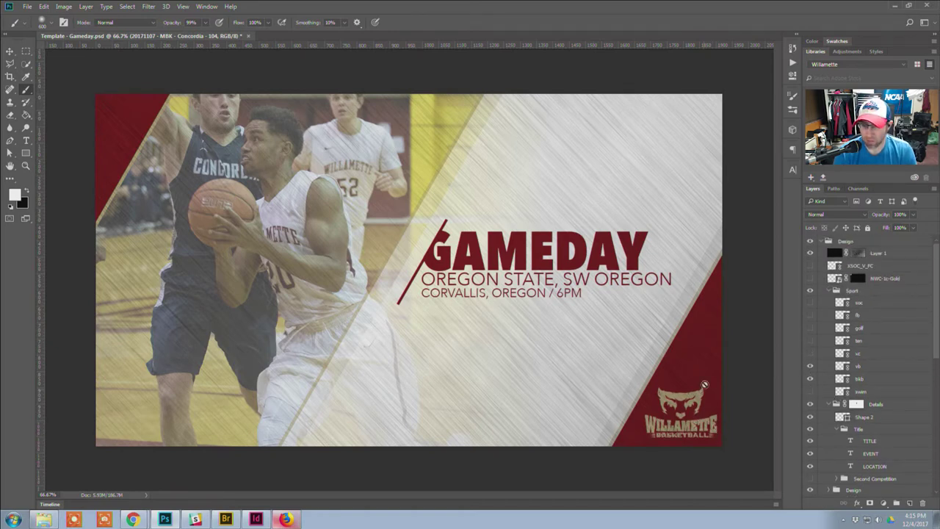
Toggle the vb and bkb logo layers, ending with bkb visible and vb hidden
left_click(810, 365)
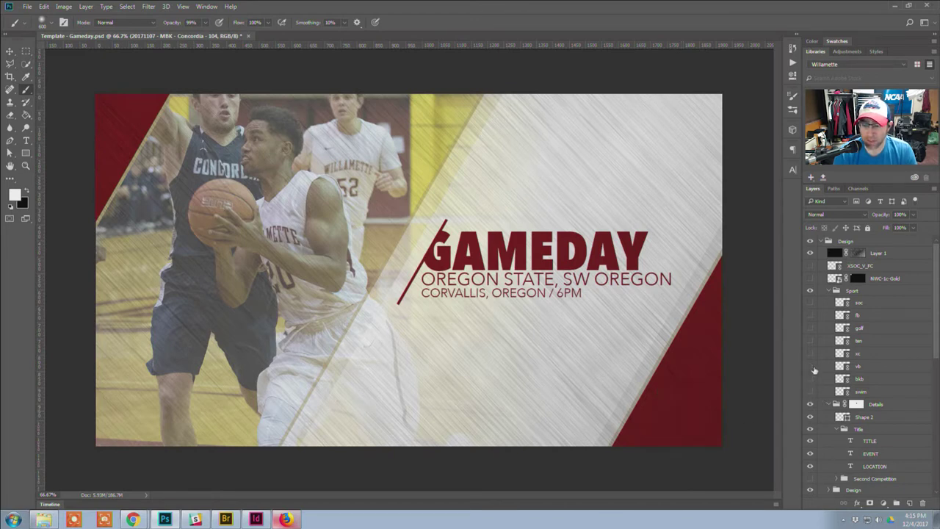
left_click(810, 365)
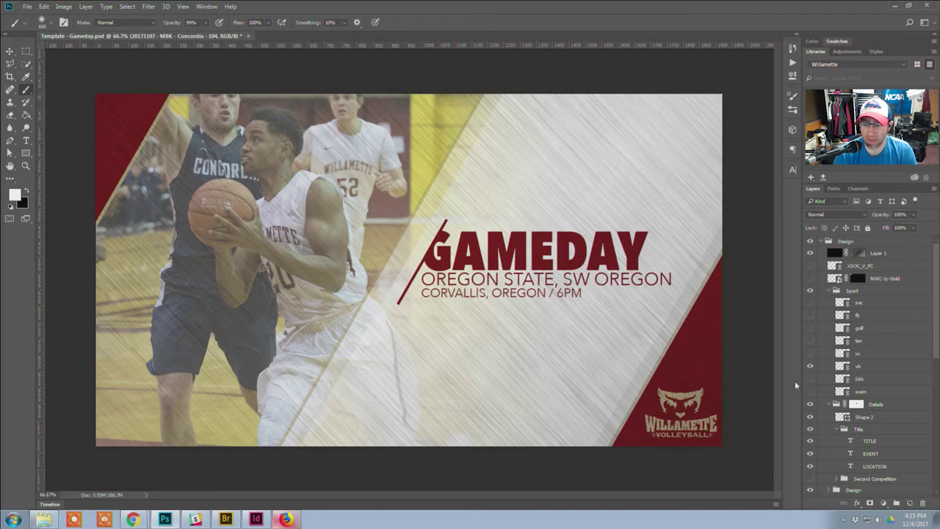
left_click(811, 365)
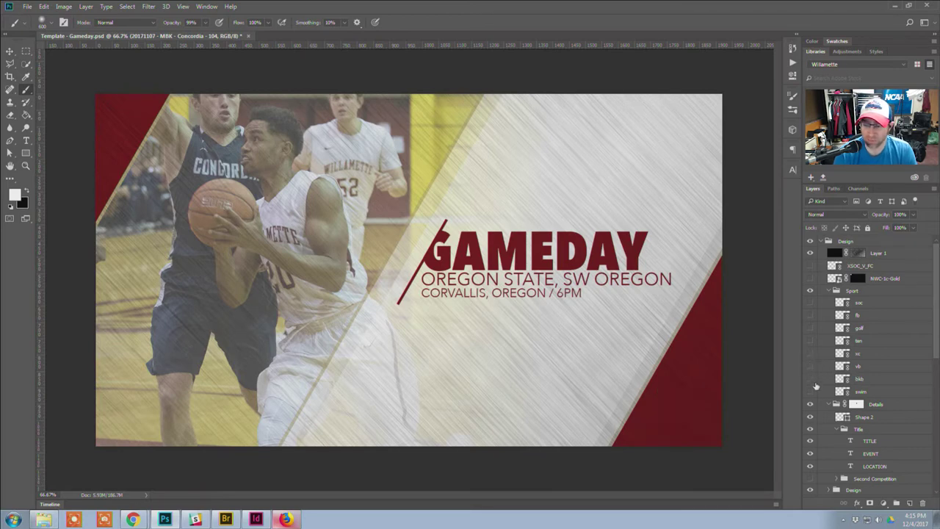
left_click(810, 378)
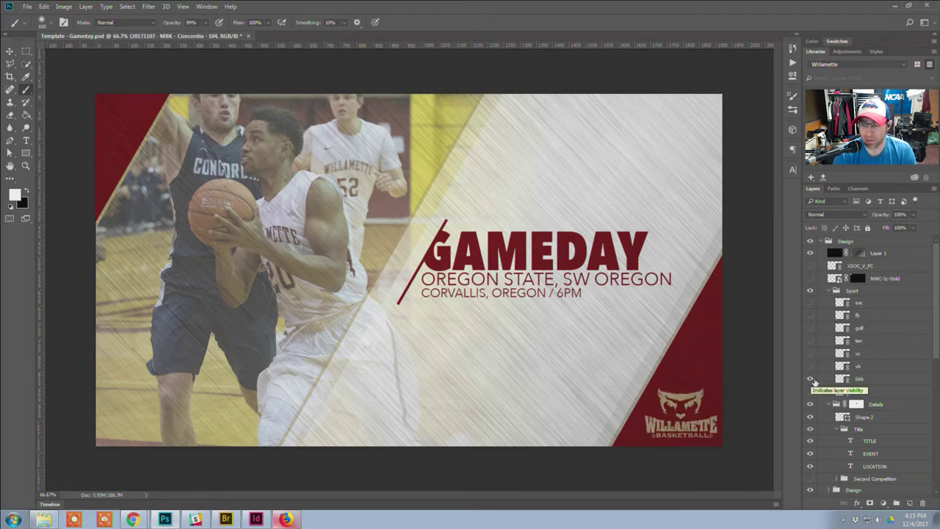
left_click(810, 378)
left_click(810, 366)
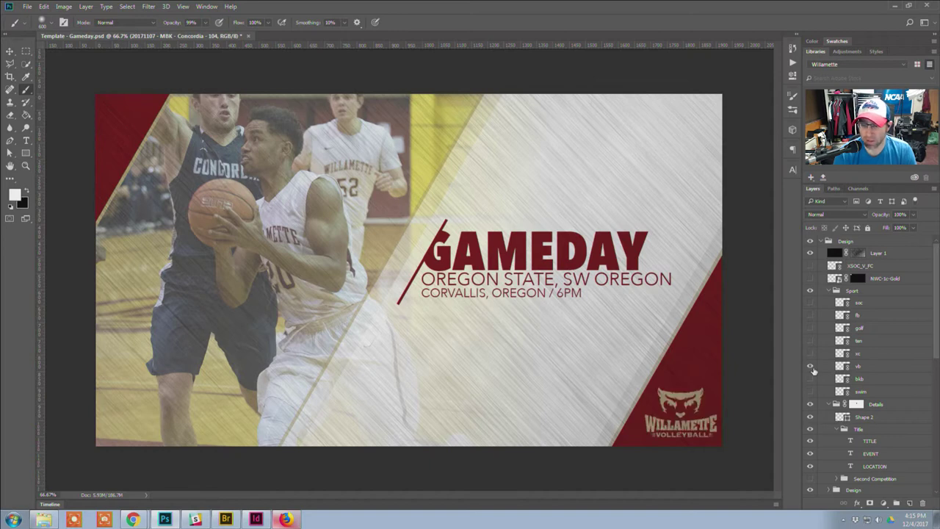
left_click(811, 365)
left_click(811, 378)
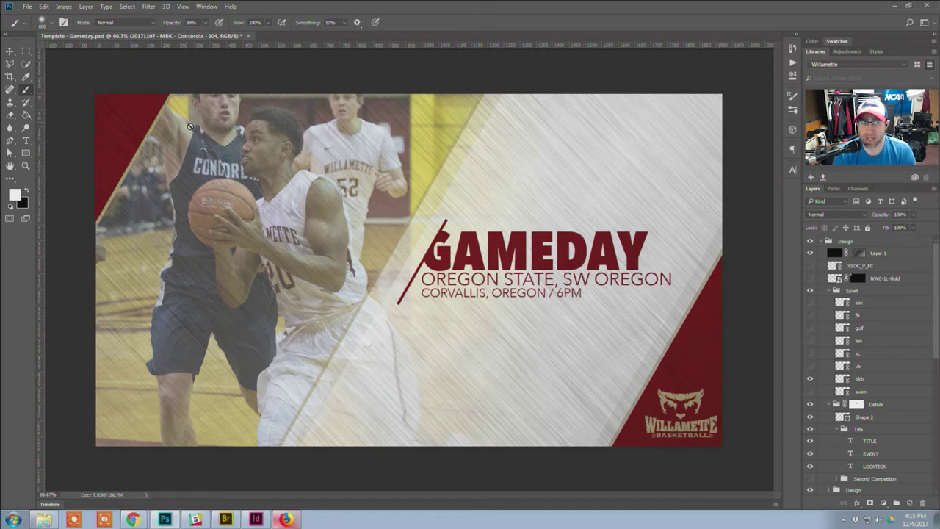
Open the Image > Variables > Define dialog
left_click(64, 7)
left_click(63, 7)
left_click(62, 6)
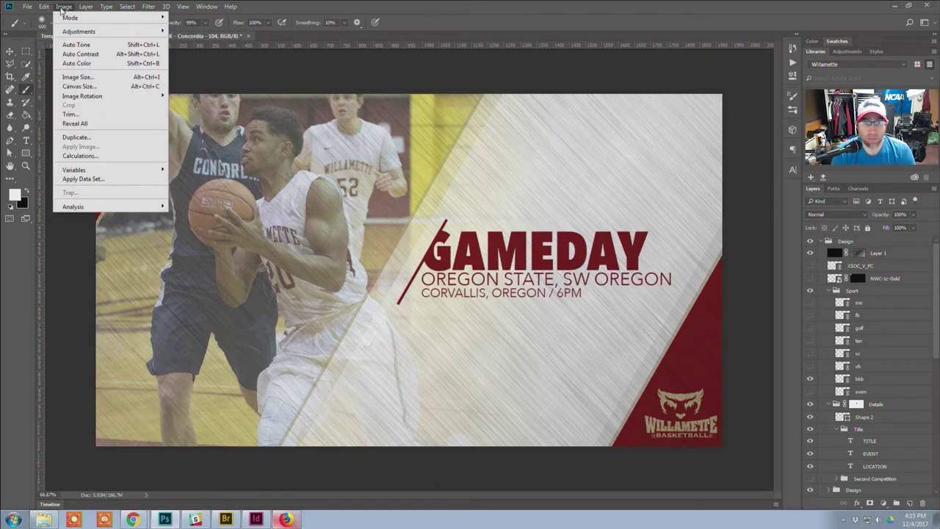
mouse_move(117, 169)
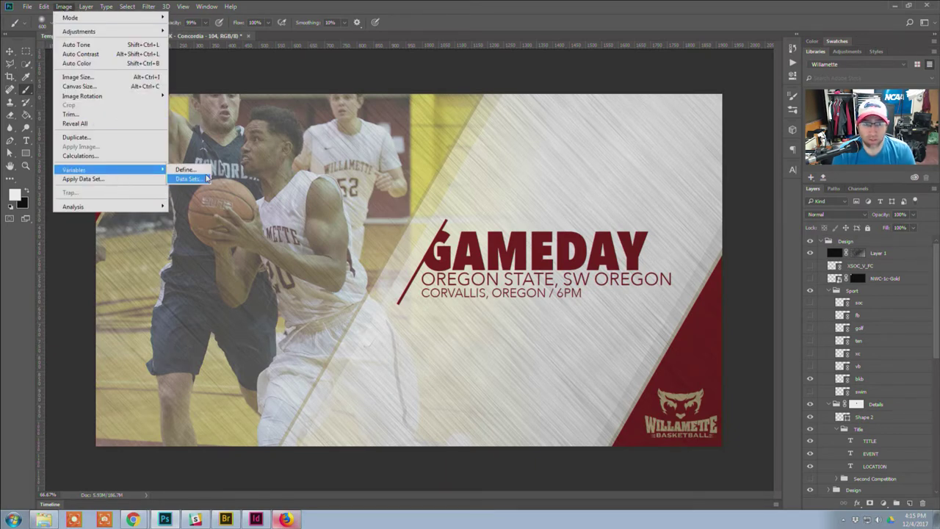
left_click(187, 170)
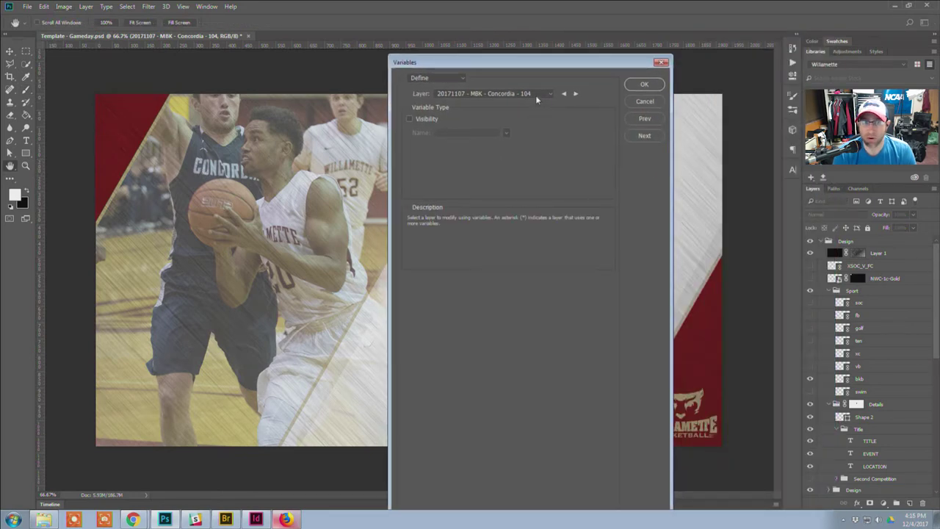
Pick the fb layer and check its Visibility variable
left_click(536, 94)
scroll(549, 170, "up", 2)
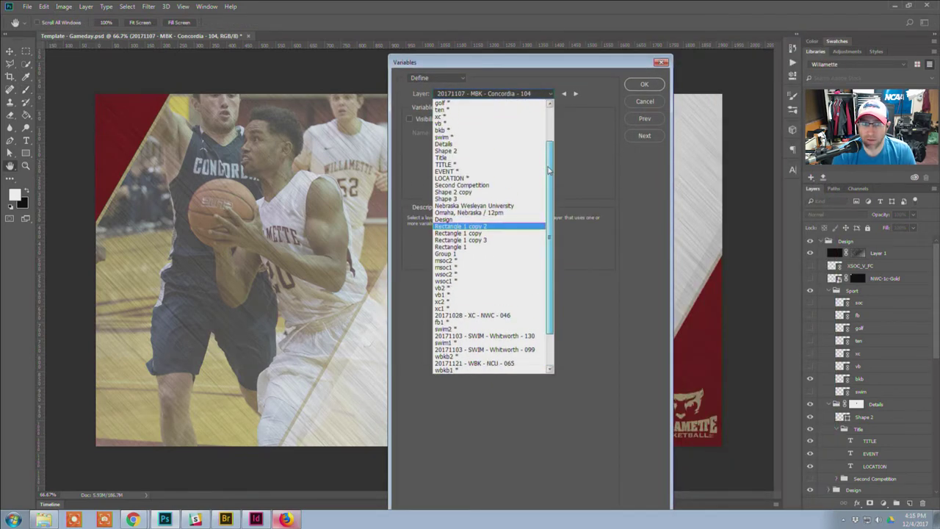
scroll(550, 190, "down", 2)
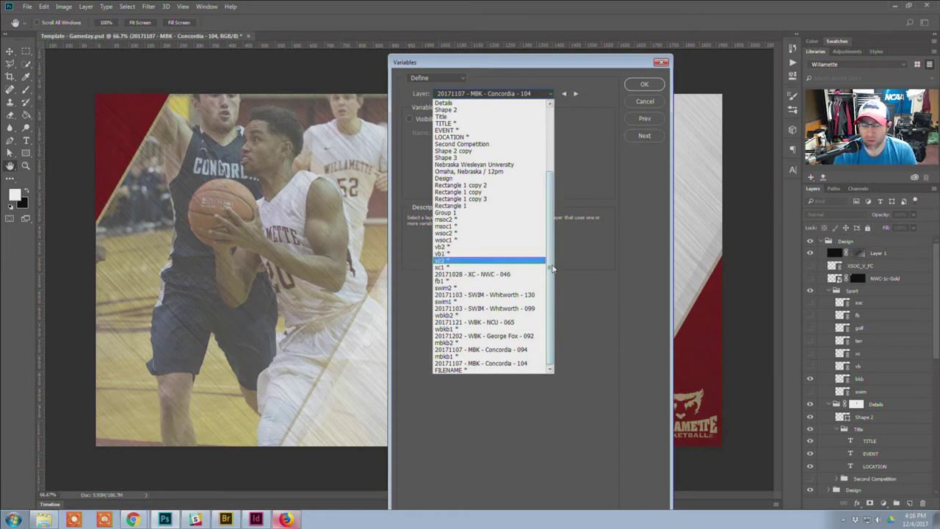
scroll(549, 268, "up", 4)
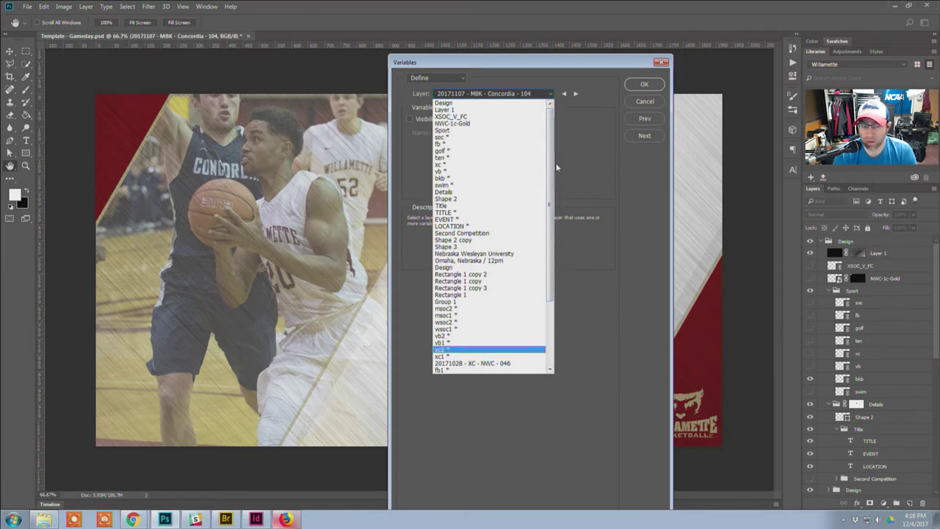
left_click(439, 143)
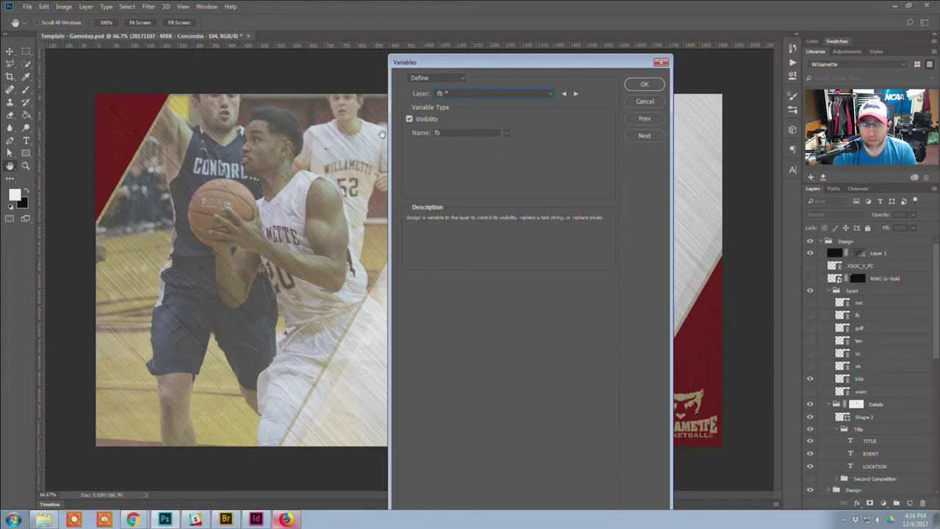
left_click(408, 120)
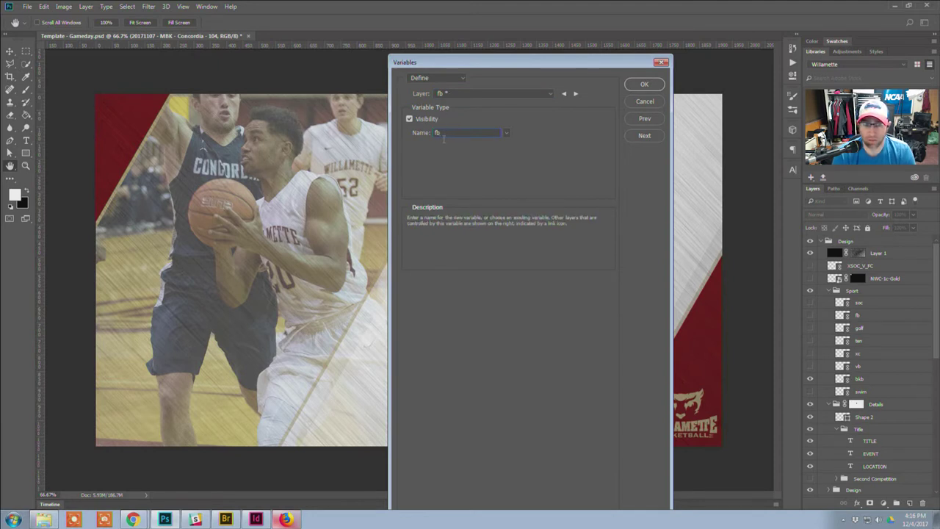
Pick the TITLE layer to view its Text Replacement variable named title
left_click(551, 94)
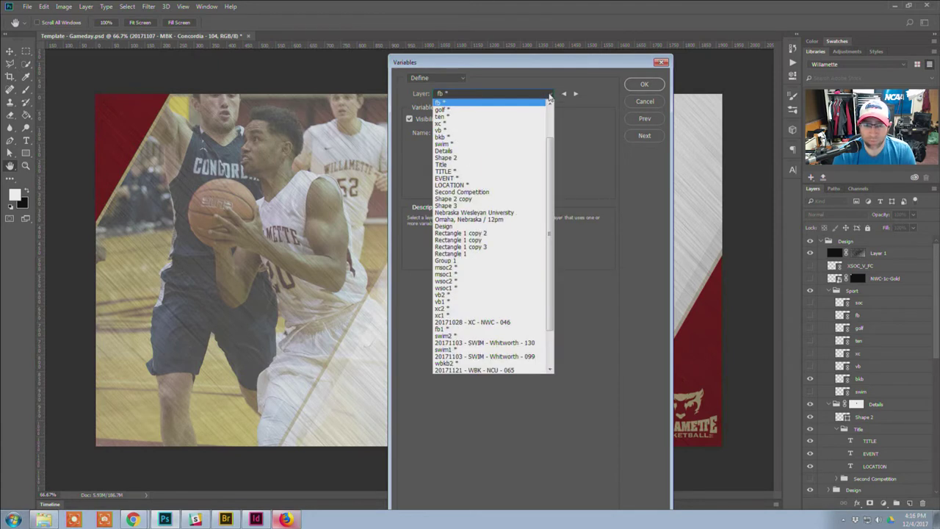
left_click(453, 171)
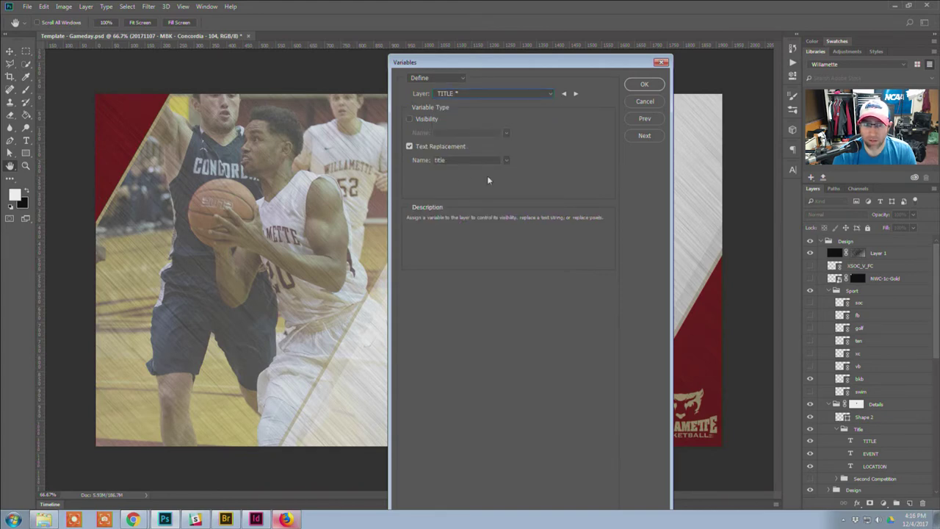
mouse_move(440, 120)
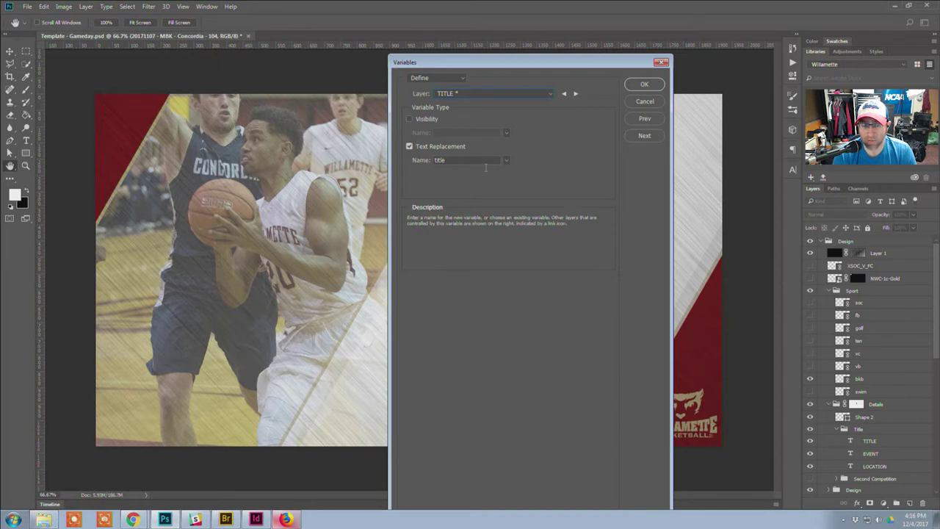
mouse_move(419, 163)
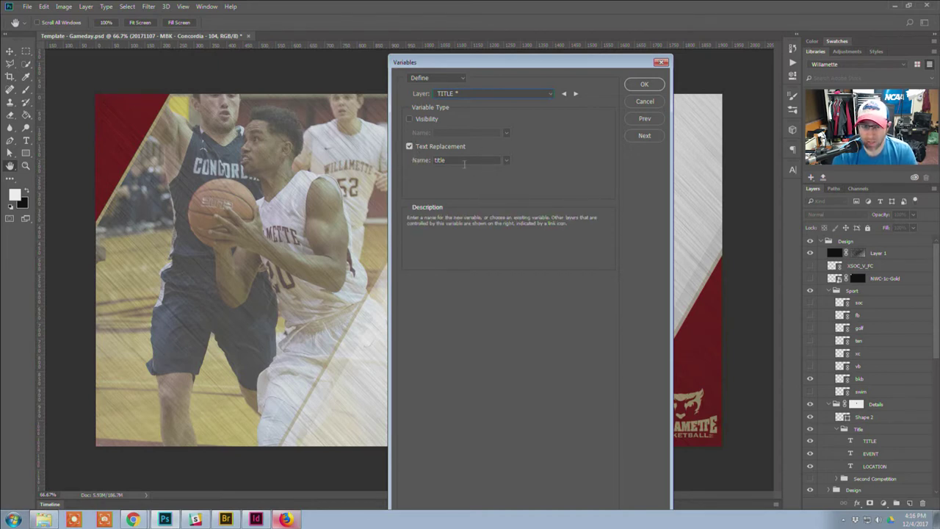
Cancel the Variables dialog and scroll to the bottom of the Layers panel
left_click(646, 102)
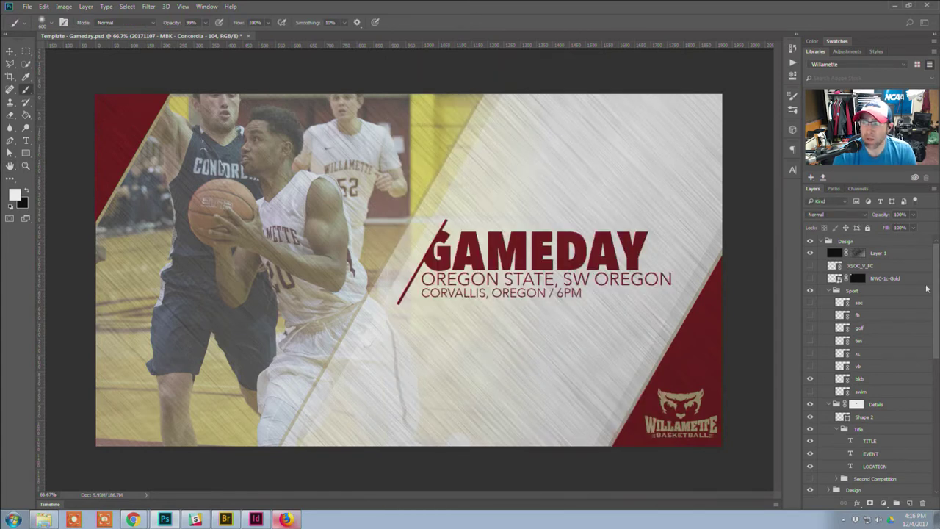
scroll(933, 288, "down", 2)
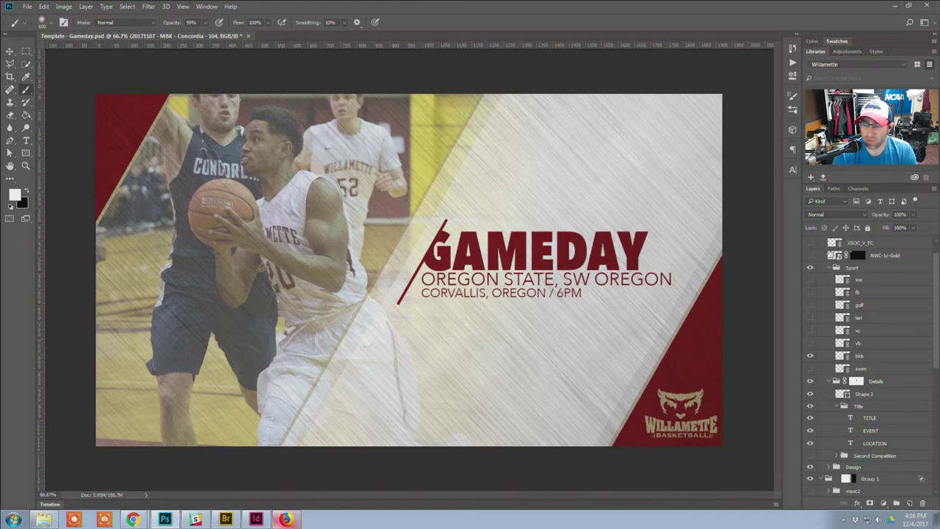
scroll(934, 308, "down", 5)
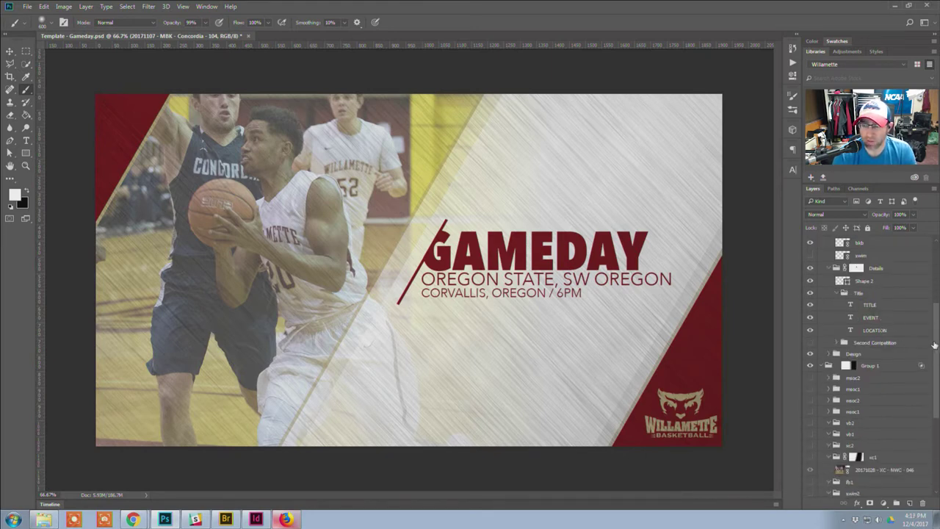
scroll(935, 343, "down", 5)
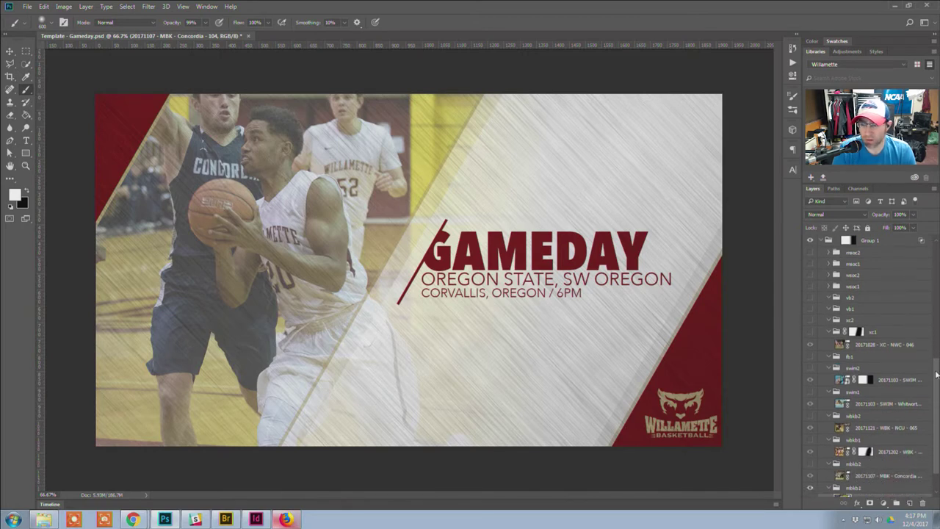
scroll(935, 398, "down", 2)
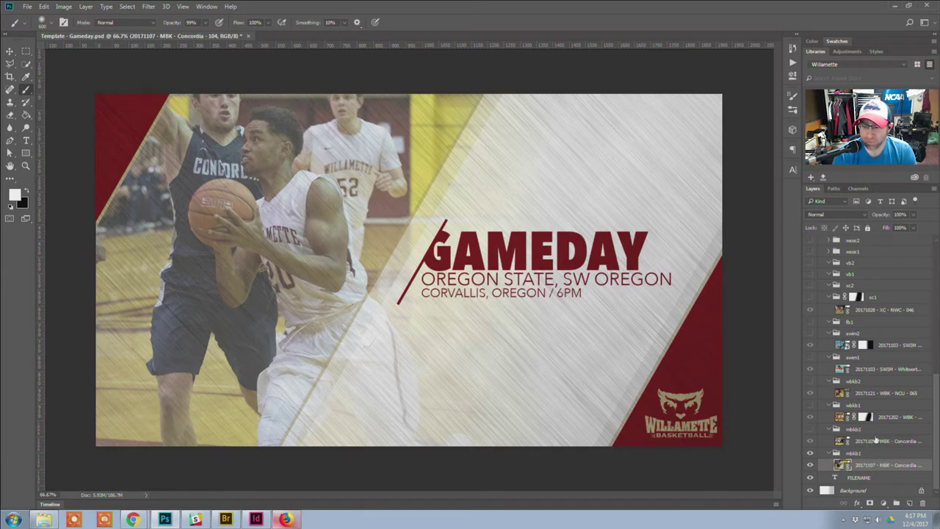
Toggle the mbkb1 photo to reveal FILENAME text, then collapse and re-expand the mbkb1 group
left_click(810, 453)
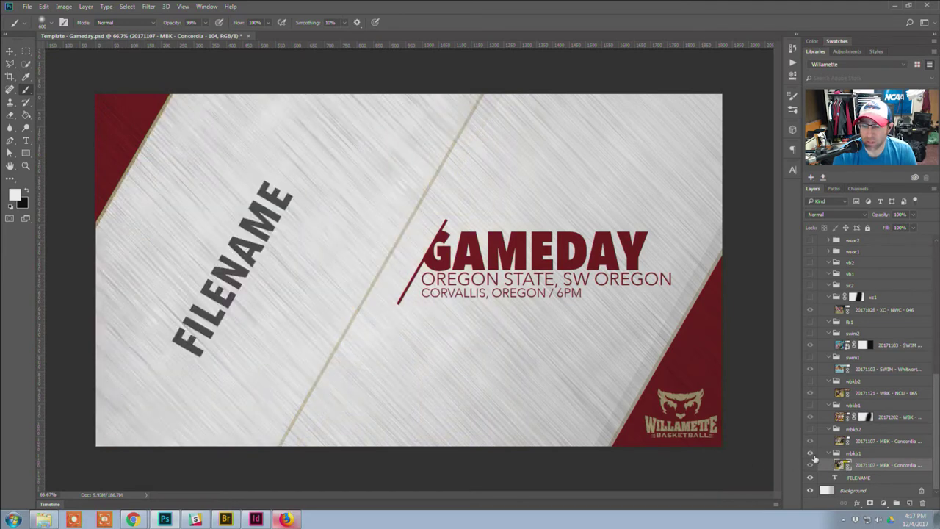
left_click(810, 455)
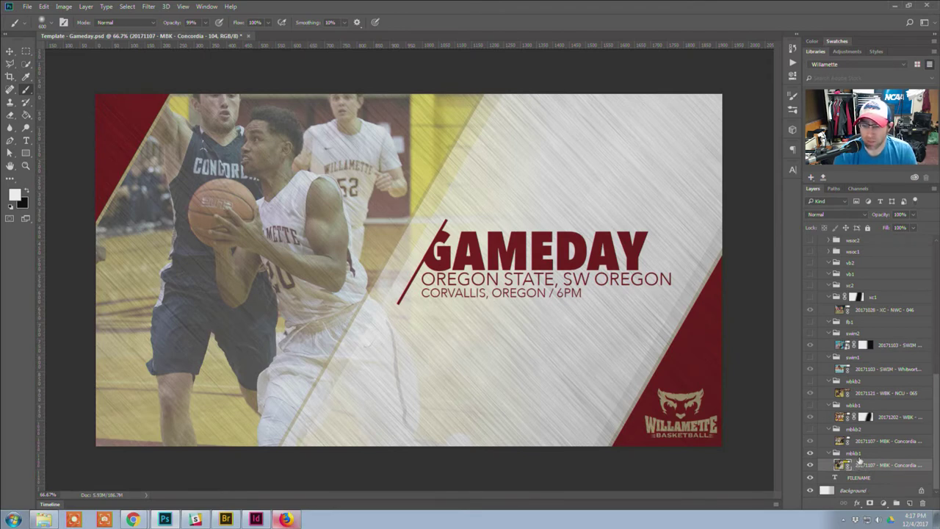
left_click(835, 453)
left_click(833, 453)
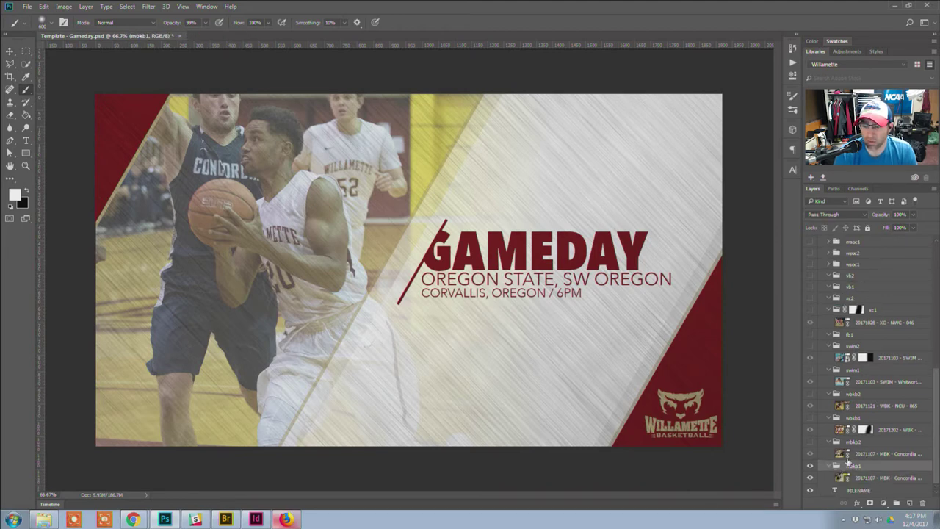
left_click(830, 465)
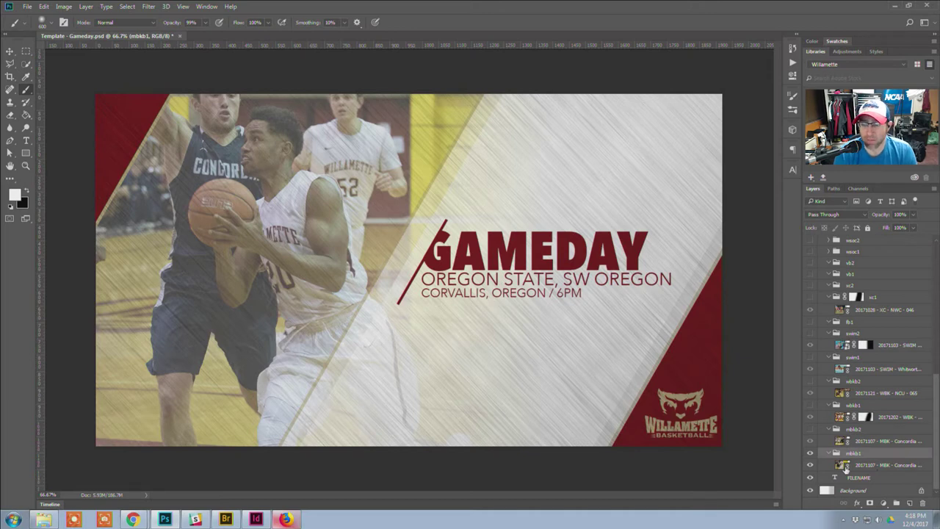
Open the social-graphics.csv data file in Excel
left_click(13, 519)
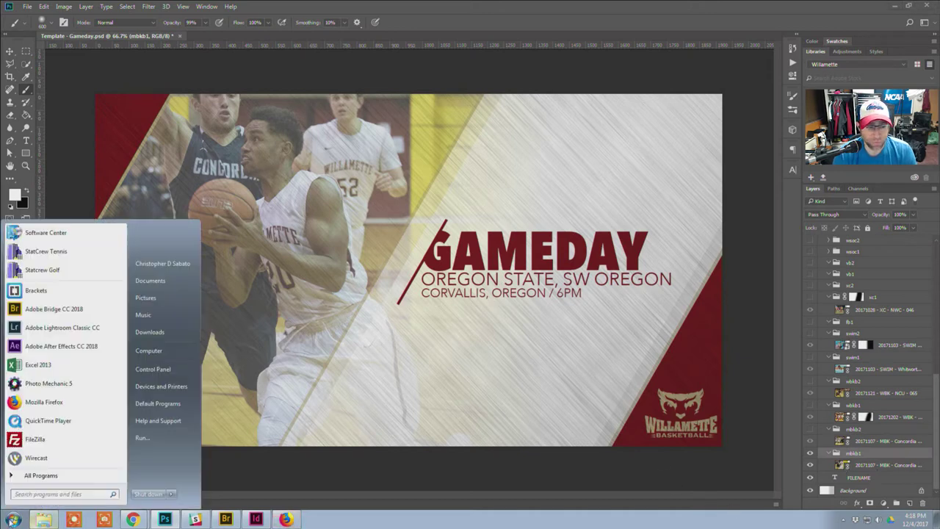
mouse_move(123, 371)
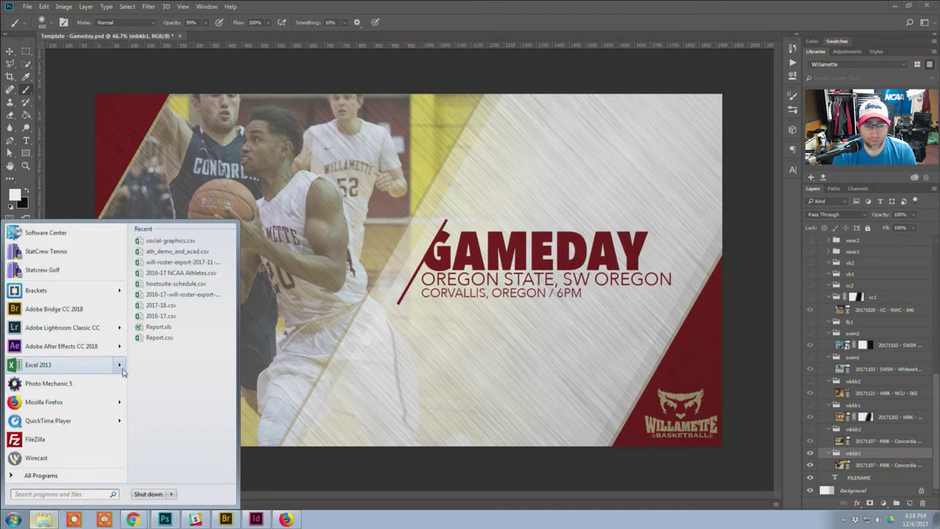
left_click(151, 241)
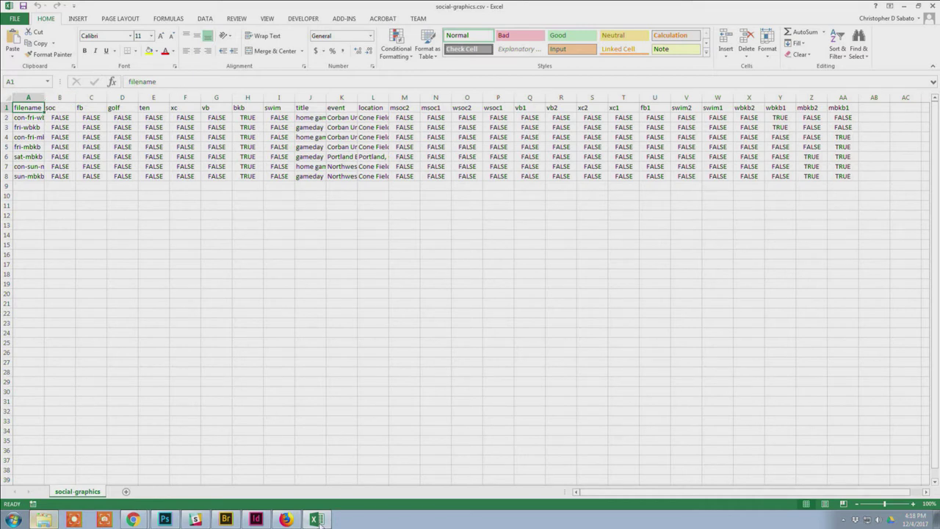
In Photoshop, hide the mbkb1 photo group, check Excel, then return to Photoshop
left_click(196, 519)
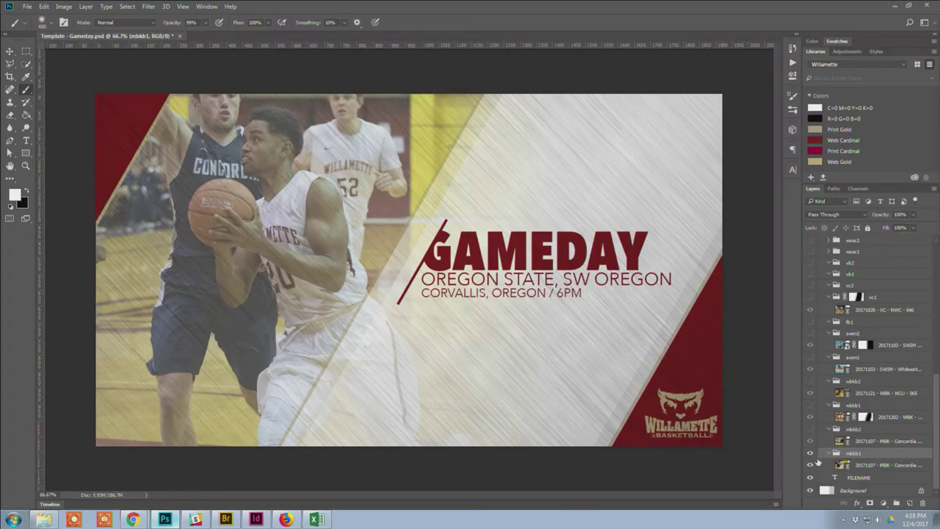
left_click(811, 454)
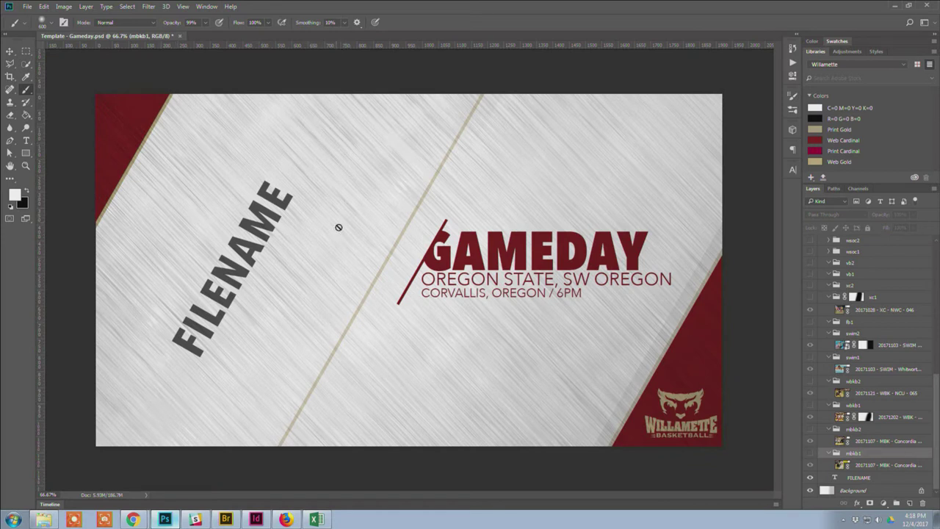
left_click(894, 6)
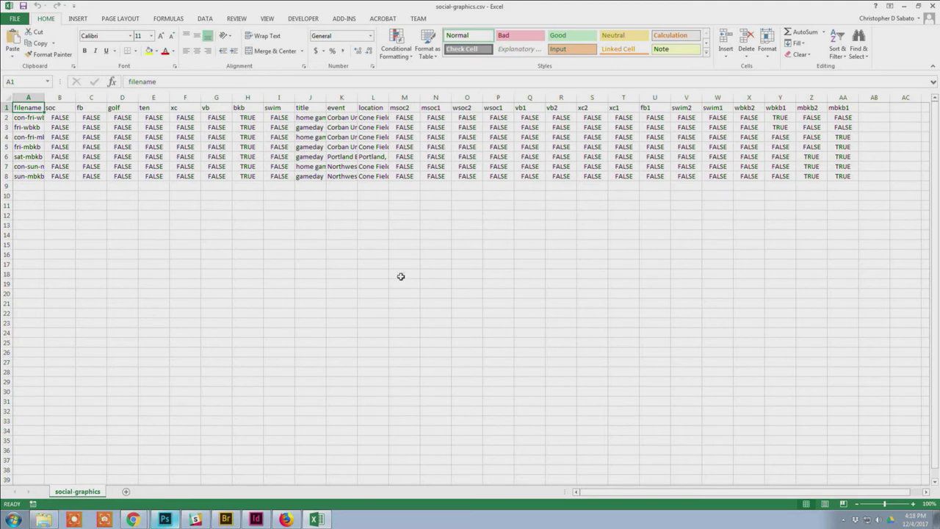
left_click(164, 520)
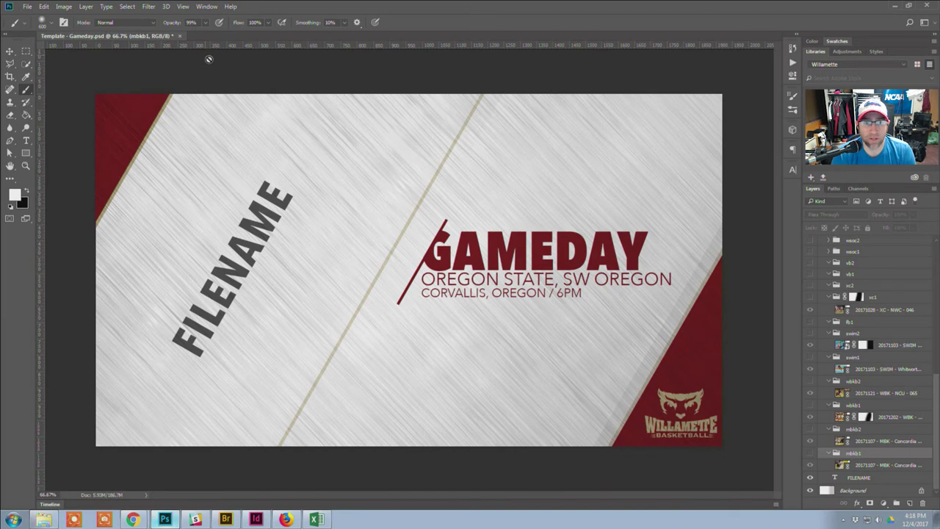
Open the Variables Data Sets dialog and close it without changes
left_click(64, 7)
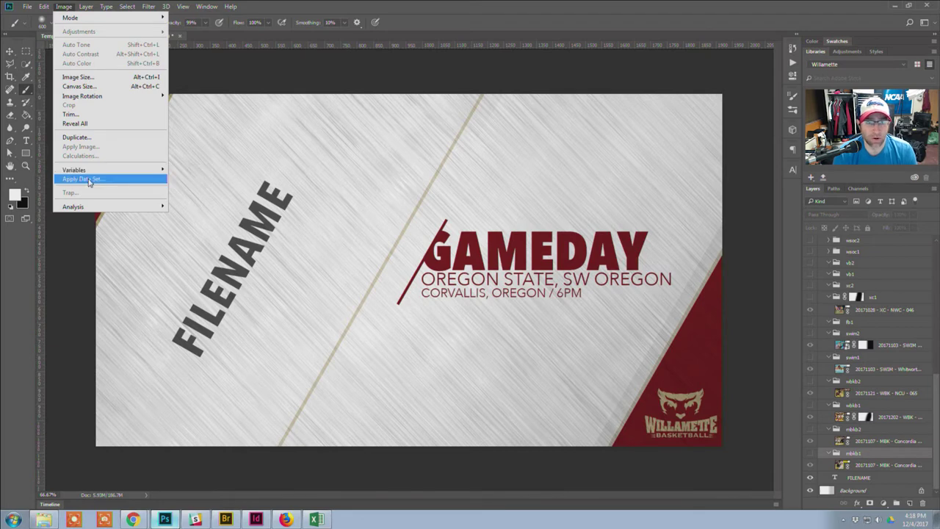
mouse_move(158, 170)
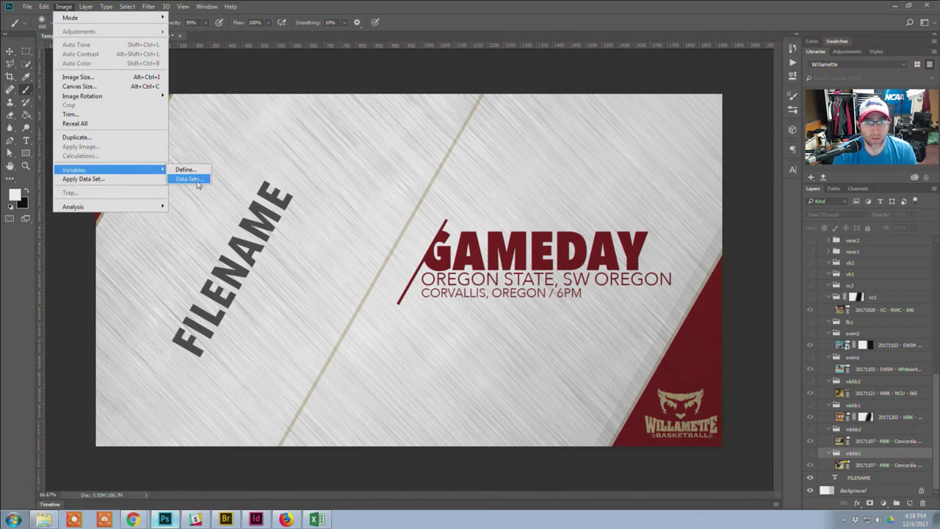
left_click(200, 182)
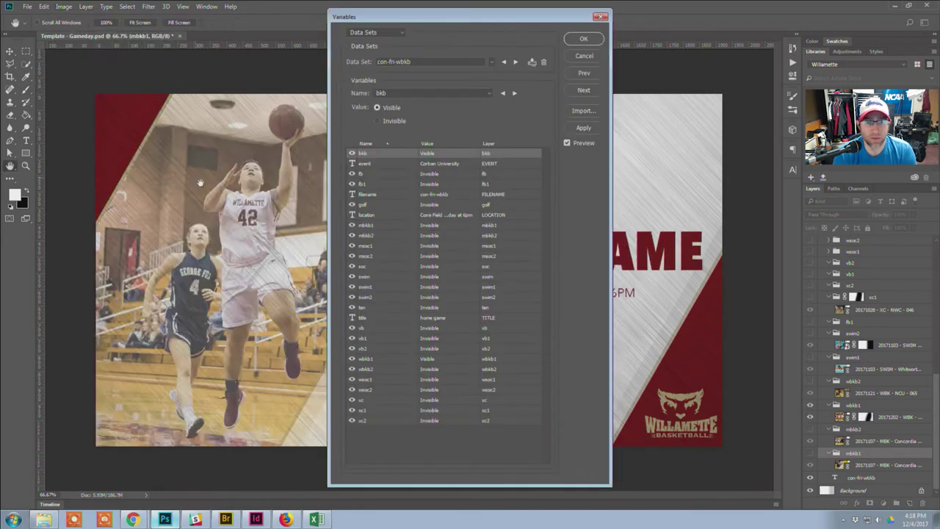
left_click(584, 56)
Import social-graphics.csv as the template's data sets, then switch to the spreadsheet
left_click(27, 7)
mouse_move(63, 6)
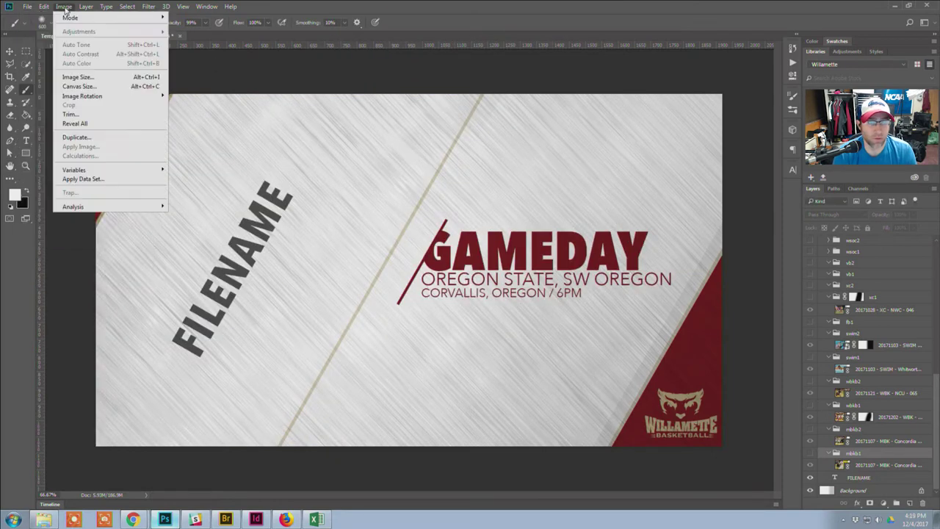
mouse_move(91, 171)
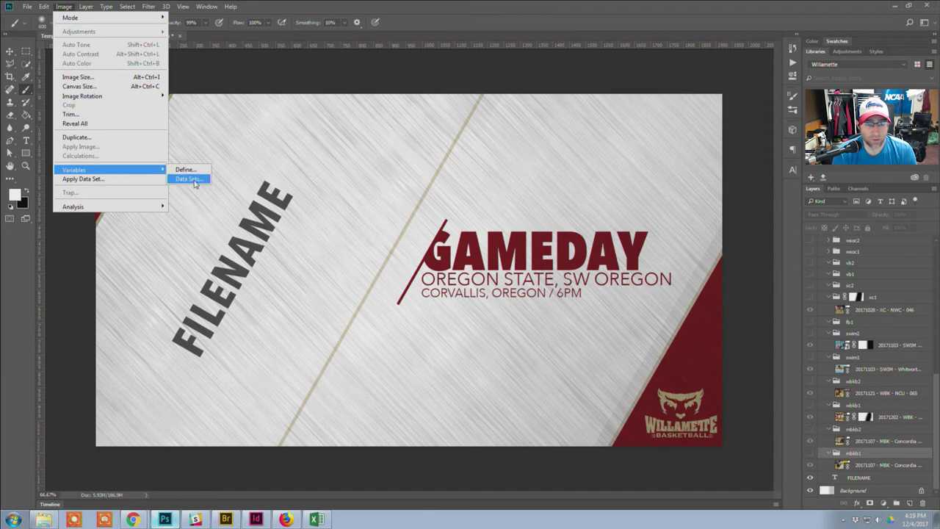
left_click(195, 180)
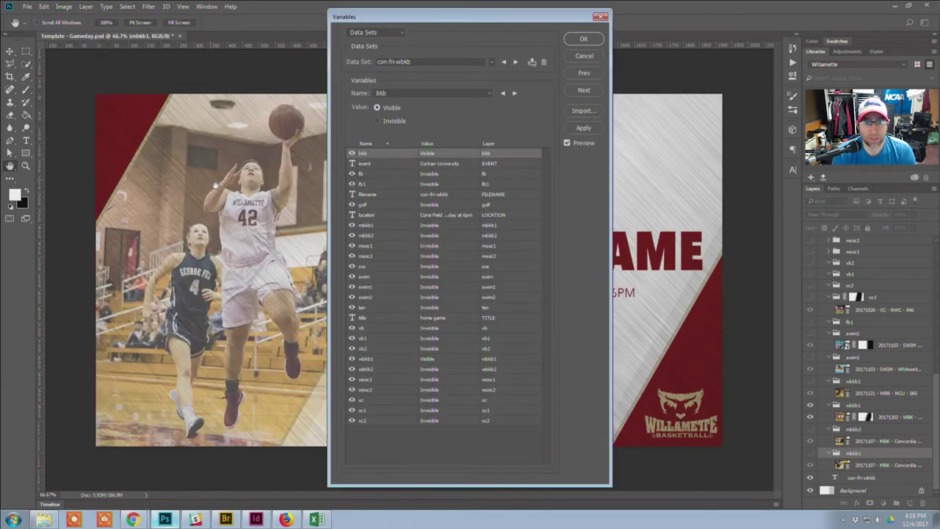
left_click(585, 112)
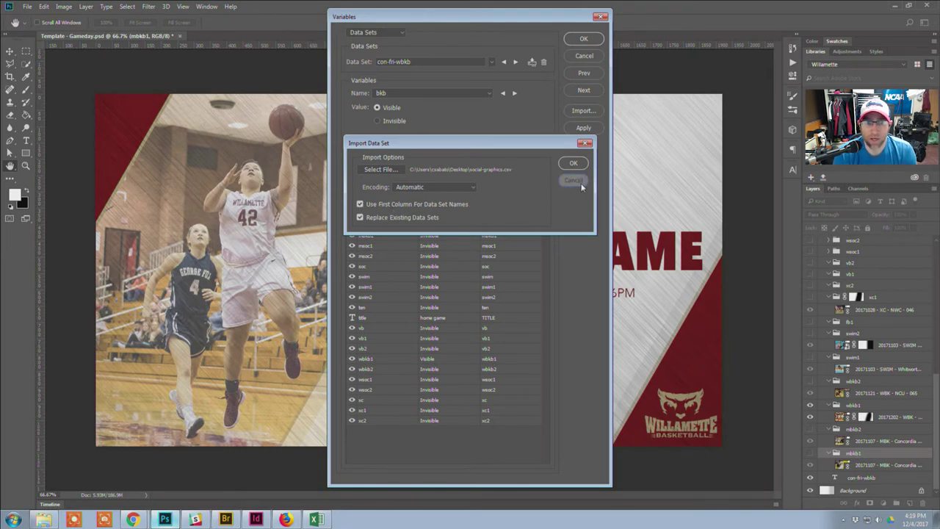
left_click(572, 163)
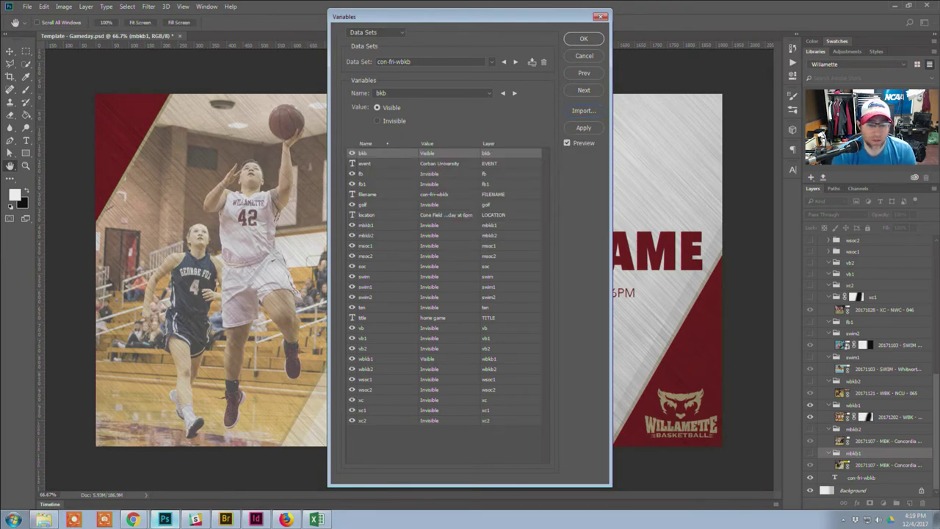
left_click(315, 518)
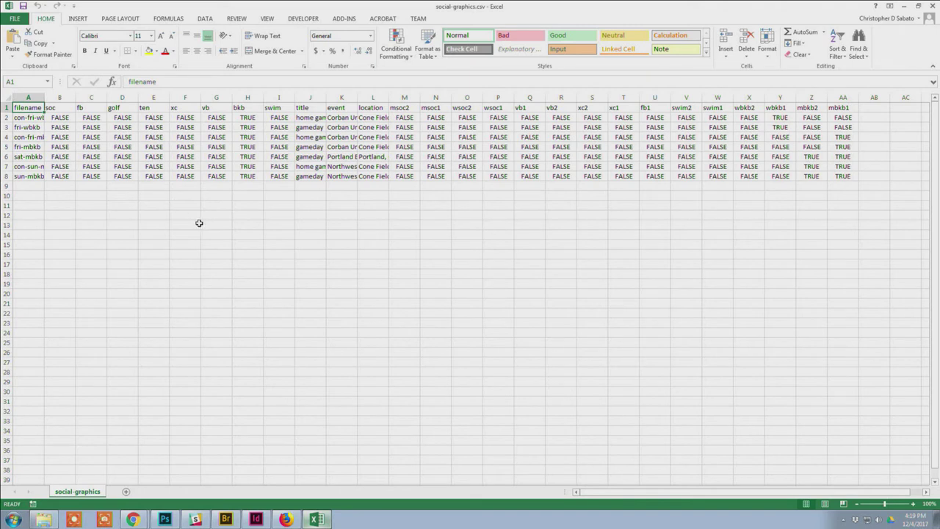
Widen column A for full file names and select the soc through swim columns
left_click_drag(44, 97, 65, 97)
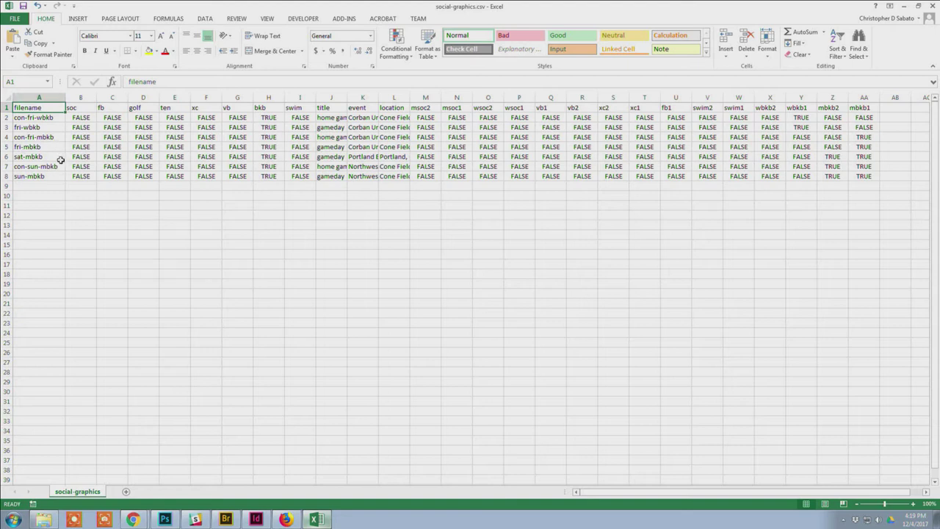
mouse_move(83, 109)
left_mouse_down()
mouse_move(257, 124)
mouse_move(304, 156)
mouse_move(303, 178)
left_mouse_up()
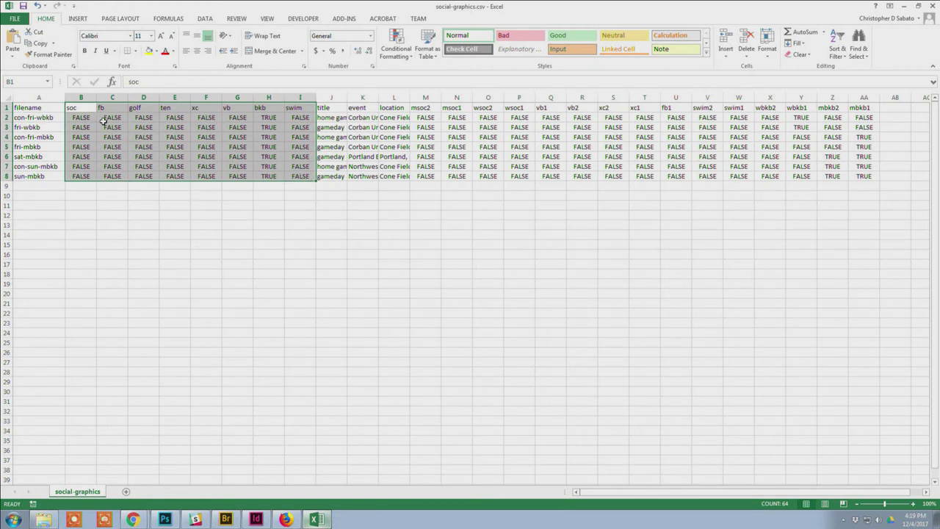
left_click(305, 108)
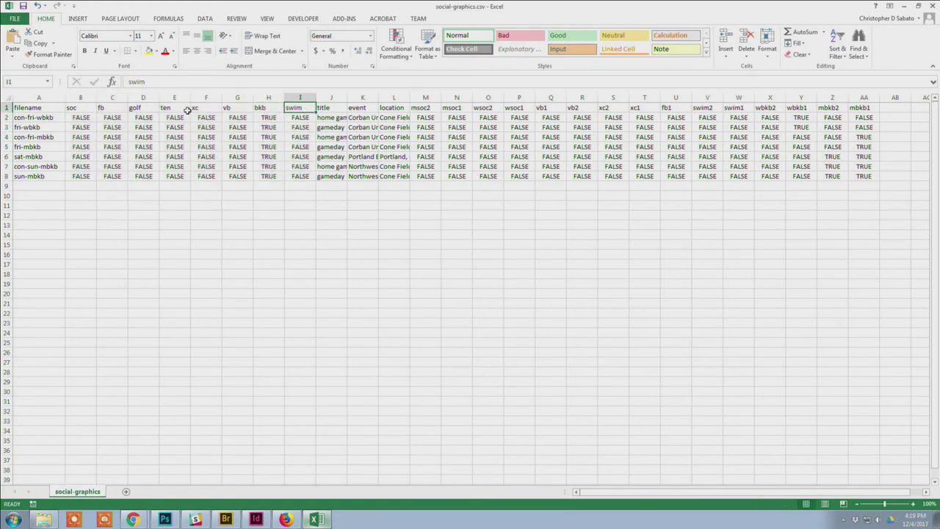
left_click(83, 119)
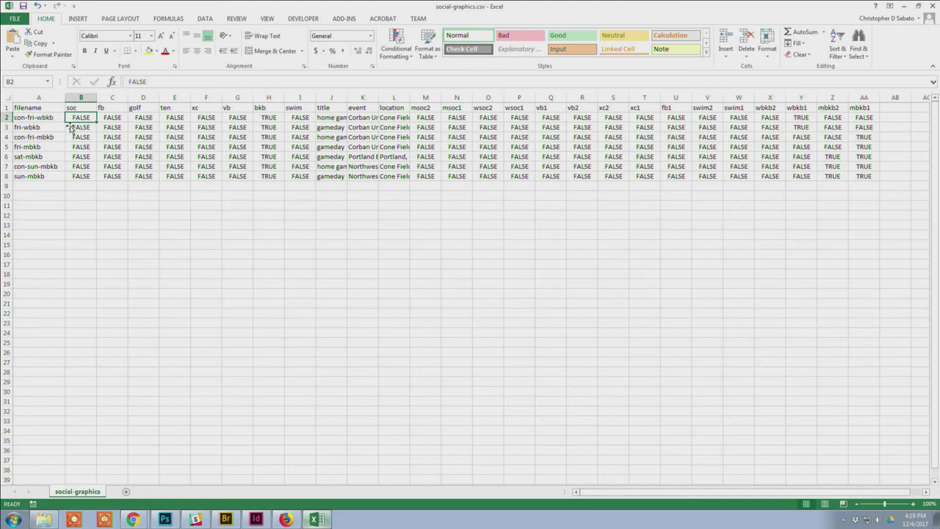
Review row 2's file name and sport values, then close Photoshop's data set preview
left_click(42, 121)
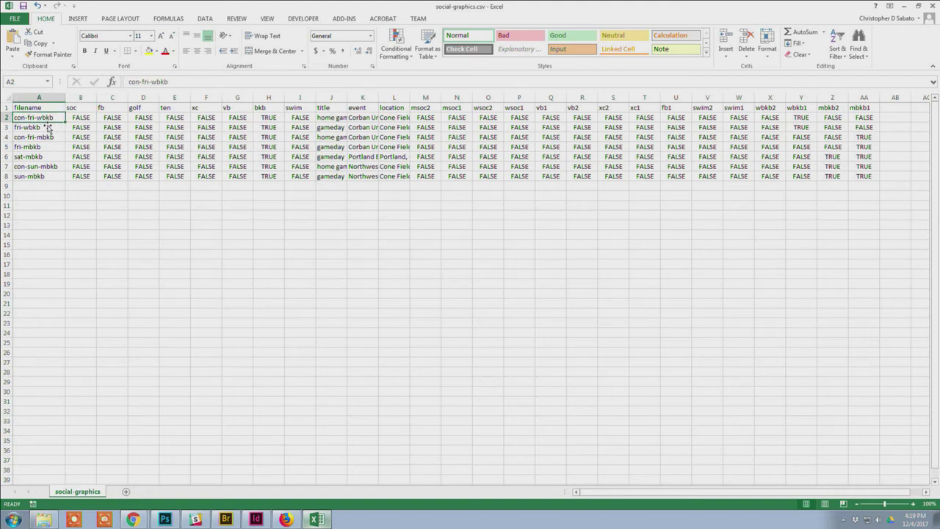
left_click(269, 121)
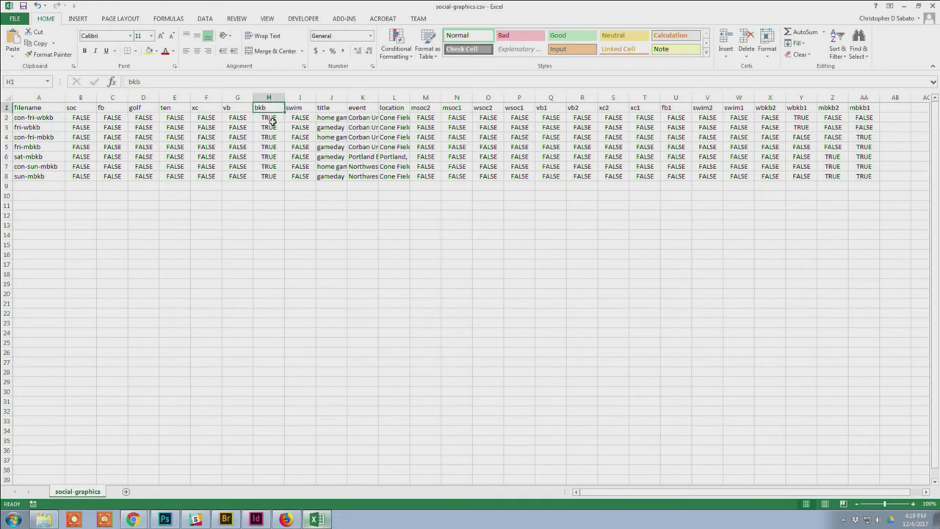
left_click_drag(299, 121, 87, 122)
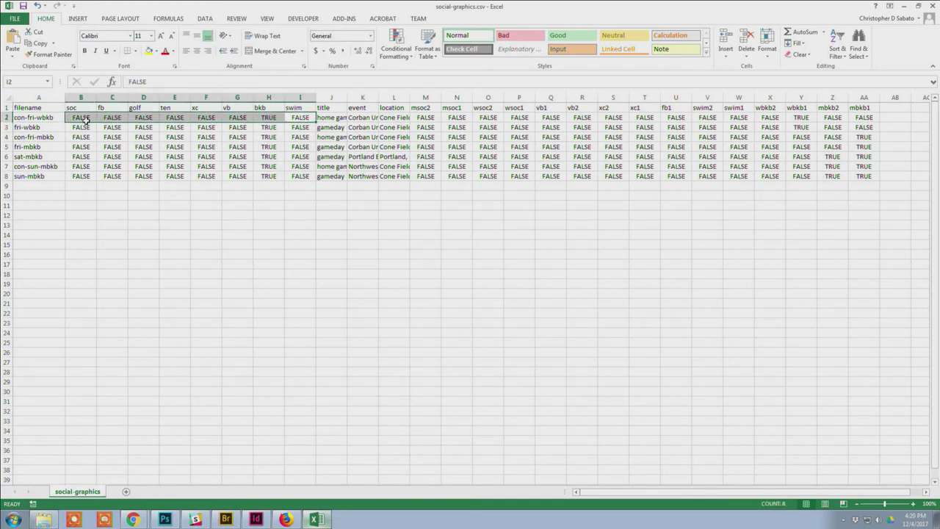
left_click(239, 121)
left_click(301, 117)
left_click(245, 117)
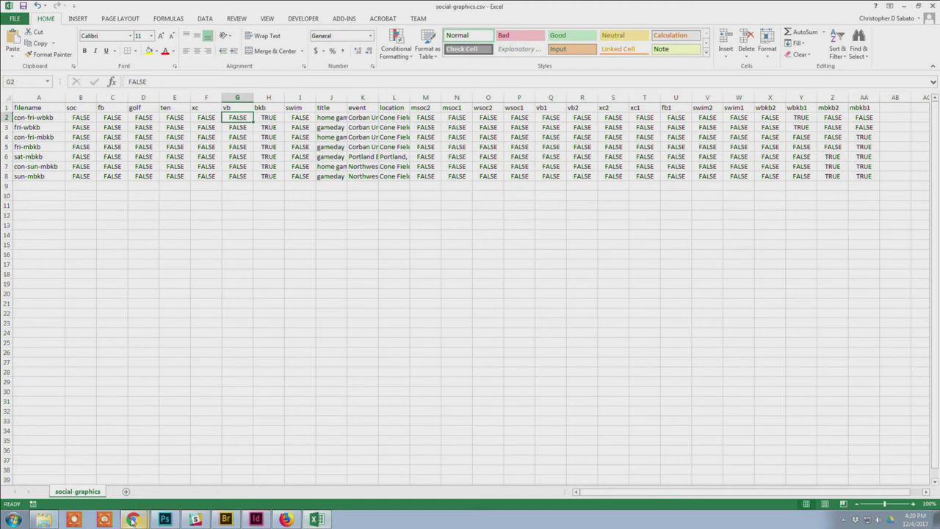
left_click(164, 519)
left_click(584, 56)
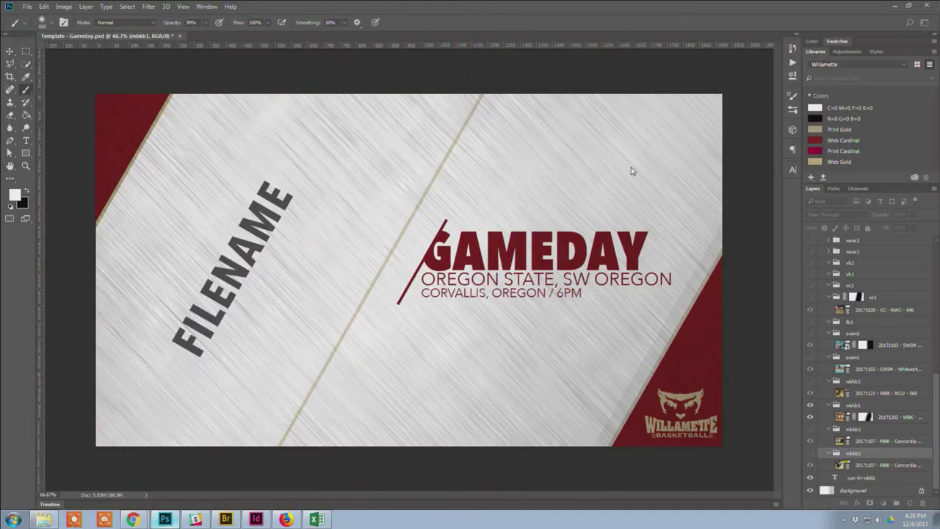
Scroll the Layers panel up to the Sport group and minimize Photoshop
scroll(883, 342, "up", 5)
scroll(883, 342, "up", 4)
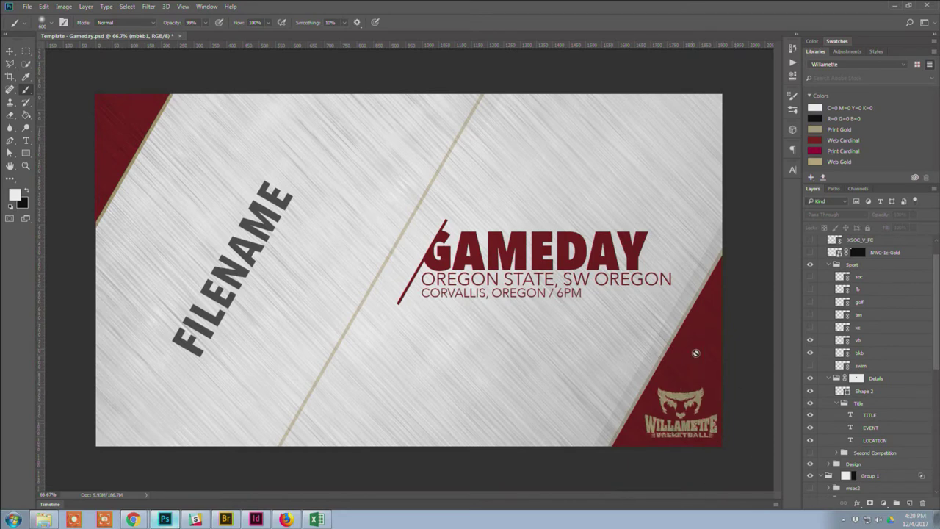
left_click(894, 5)
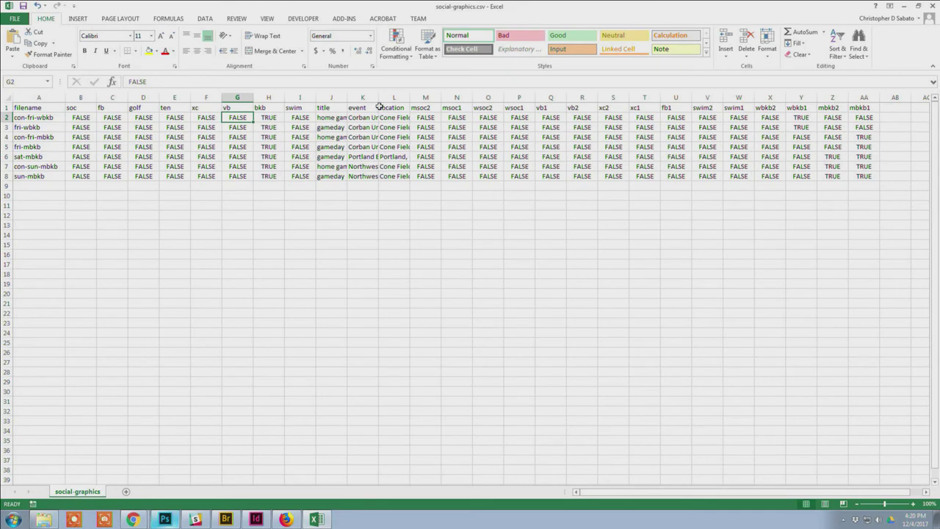
Select the entire sheet and AutoFit every column to its contents
left_click_drag(330, 97, 393, 97)
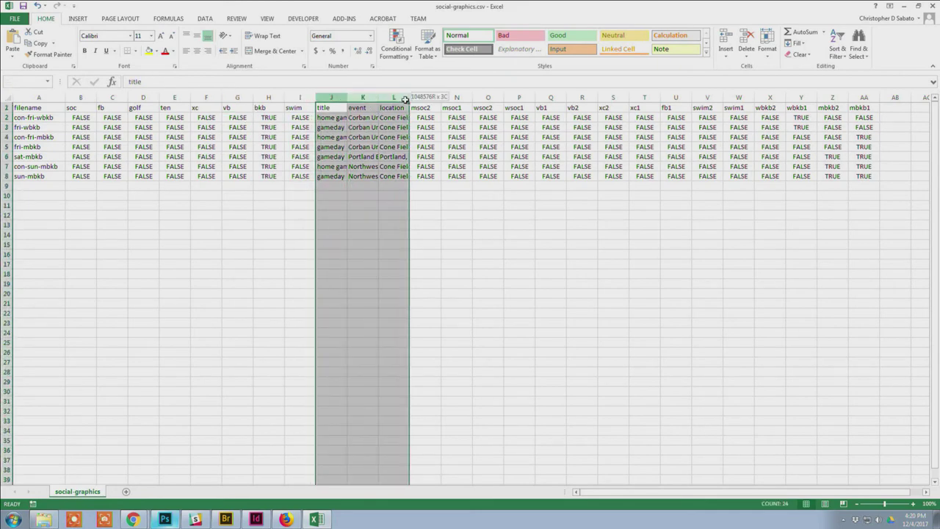
left_click(7, 98)
double_click(101, 98)
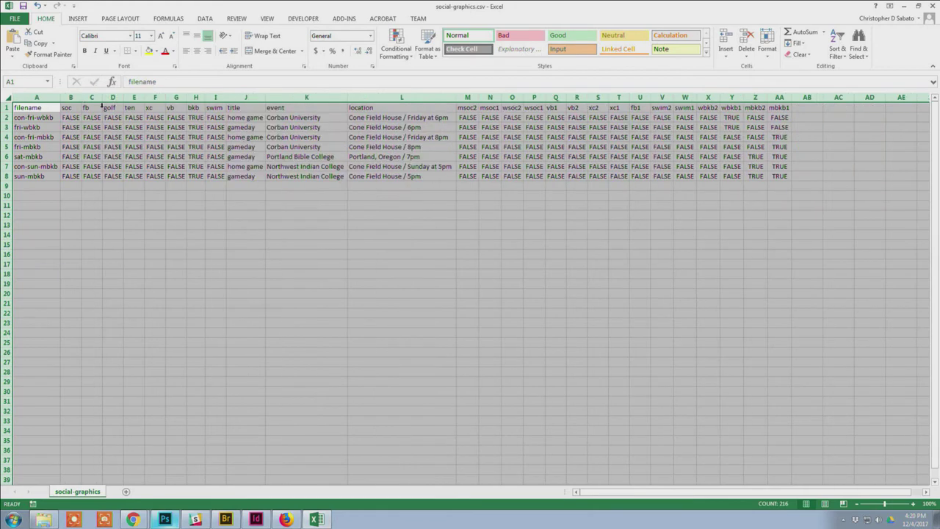
Review the J2, K2, L2 values and vb1/vb2 columns, then bring up Bridge
left_click(232, 121)
left_click(314, 123)
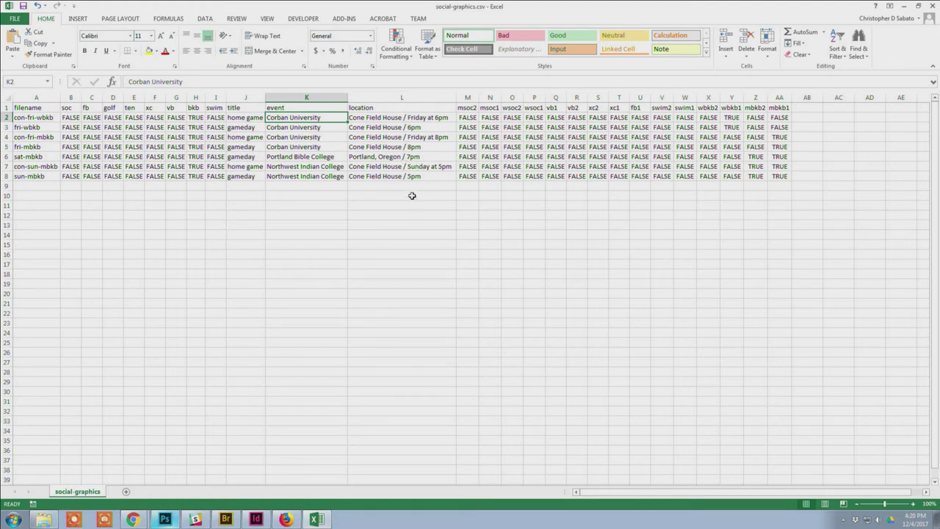
left_click(382, 118)
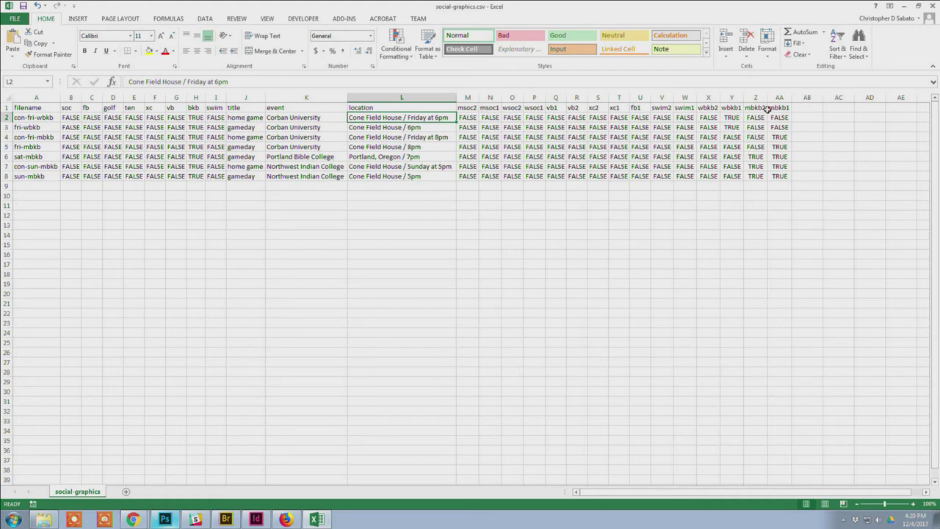
left_click_drag(779, 98, 579, 111)
left_click(534, 205)
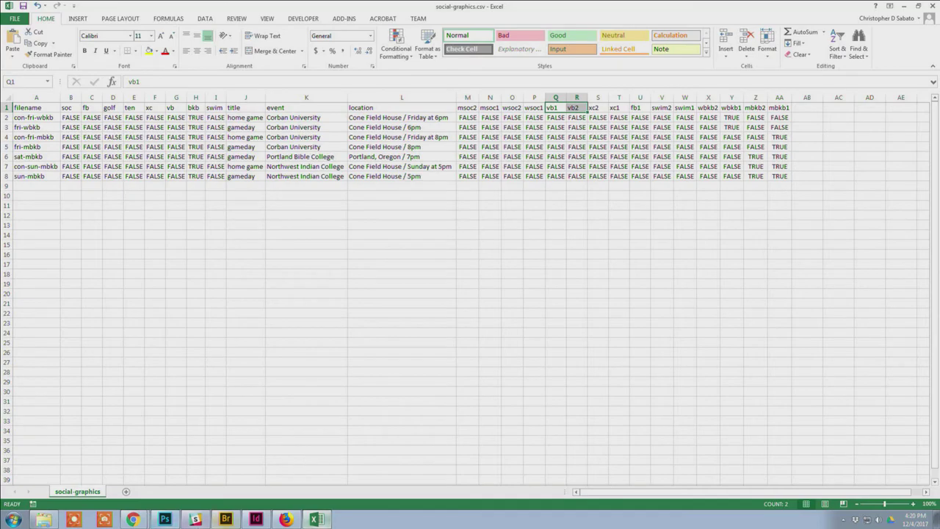
left_click(226, 519)
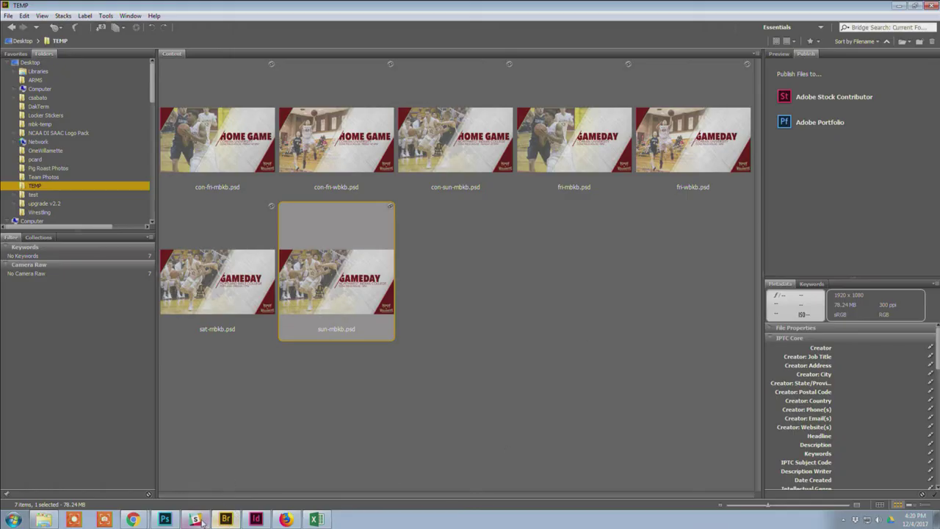
Return from Bridge to the social-graphics.csv spreadsheet in Excel
left_click(315, 519)
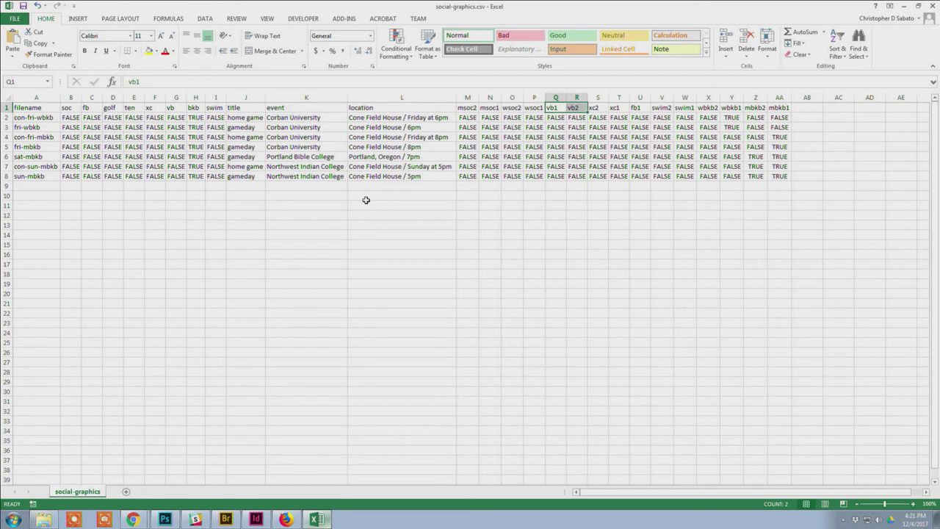
left_click(253, 120)
left_click(254, 129)
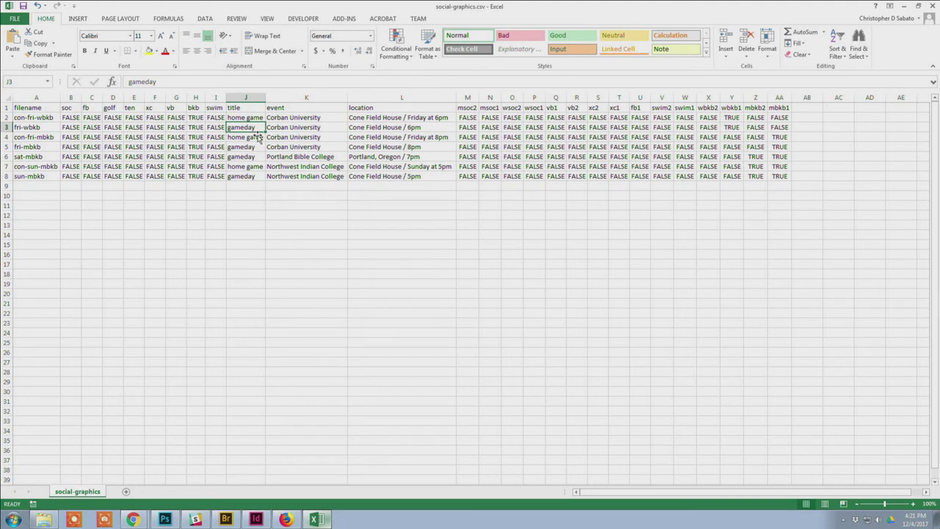
left_click(258, 121)
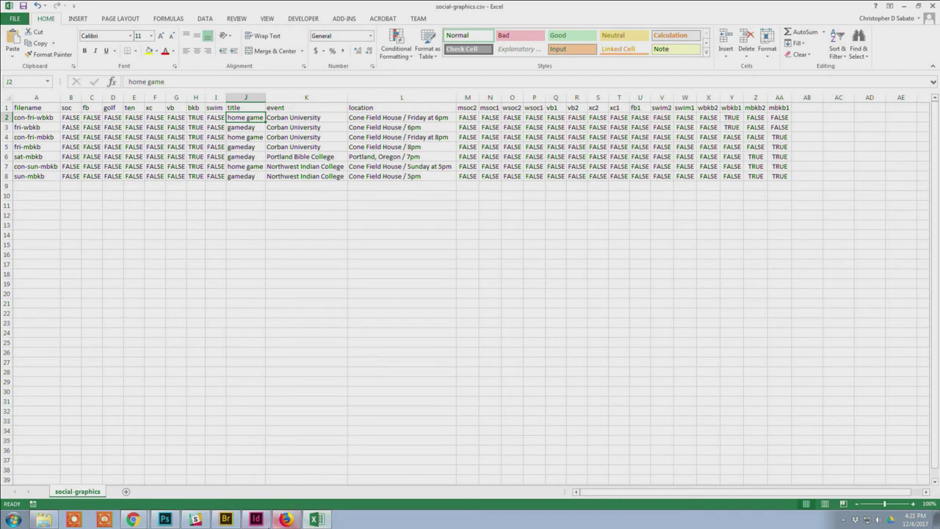
left_click(227, 519)
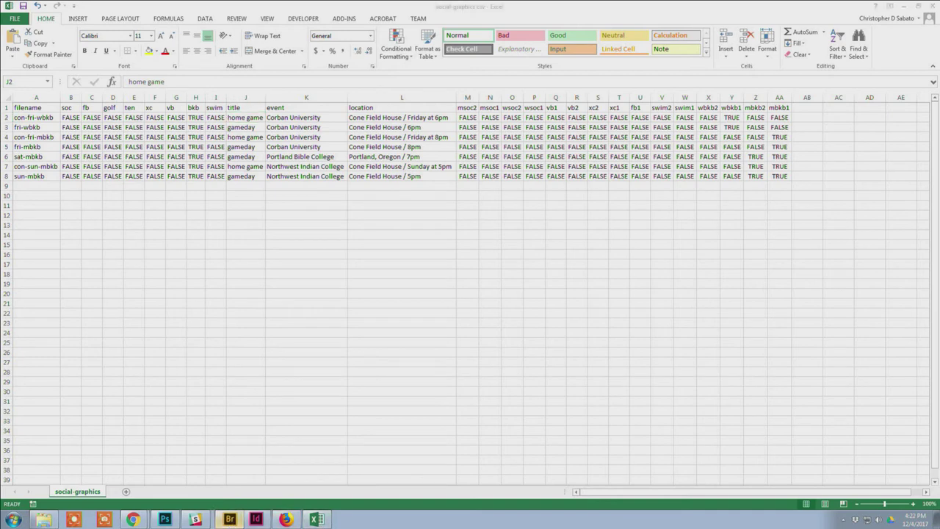
Scroll the Gameday template's Layers panel down, then switch to social-graphics.csv in Excel and close it
left_click(164, 519)
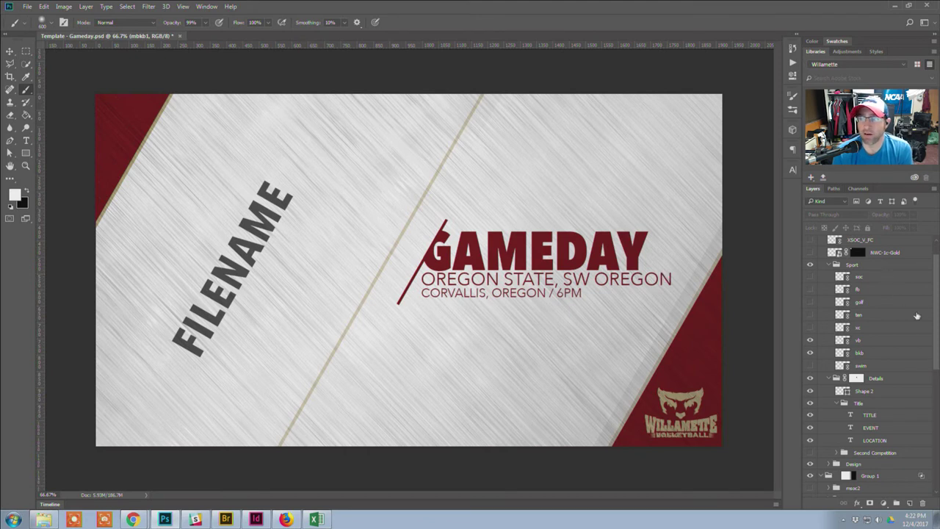
scroll(881, 353, "down", 10)
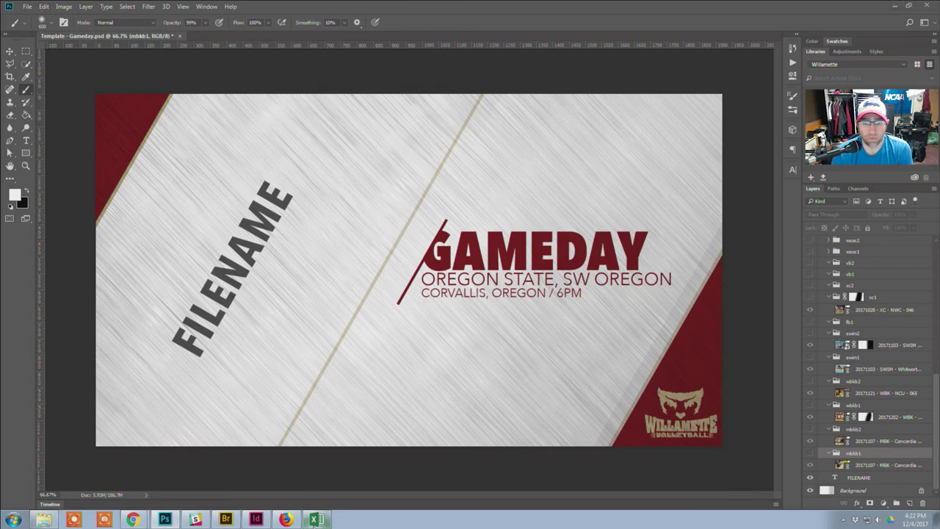
left_click(315, 519)
left_click(933, 5)
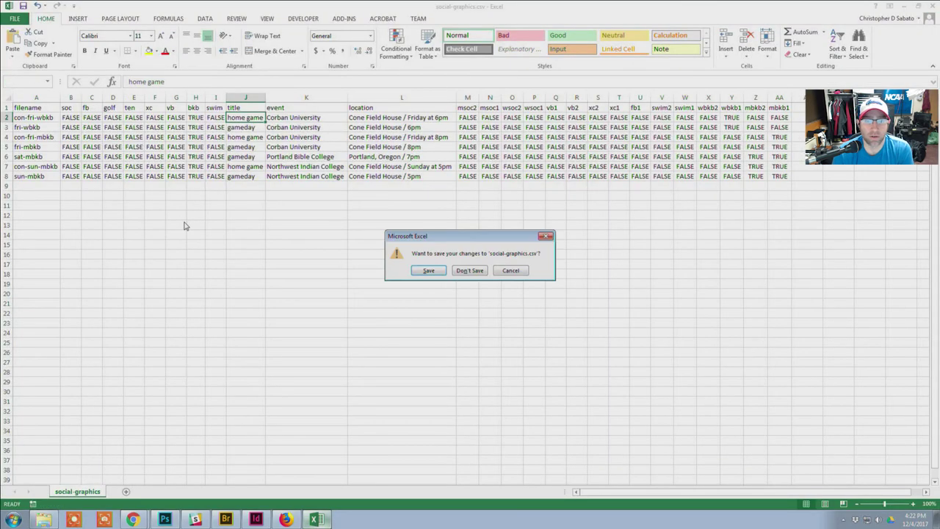
Discard the spreadsheet changes and start importing a data set via Image > Variables > Data Sets
left_click(478, 273)
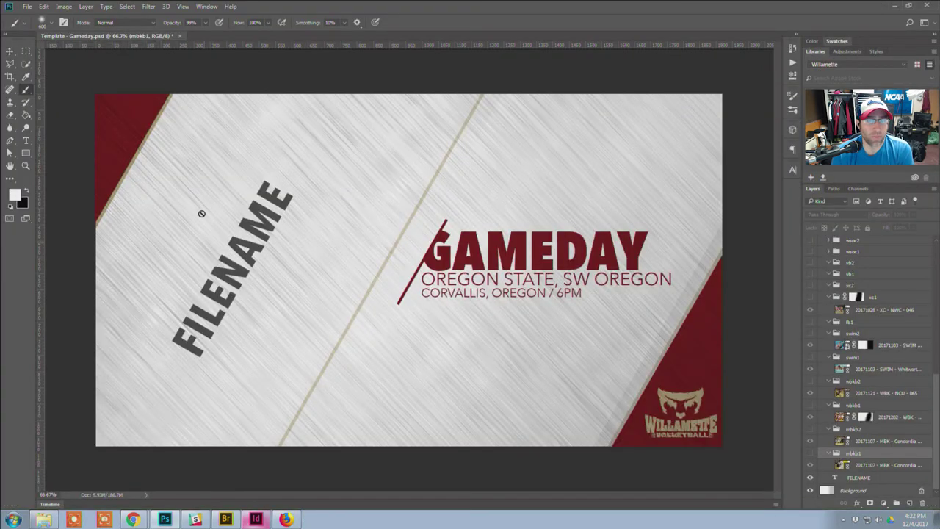
left_click(64, 8)
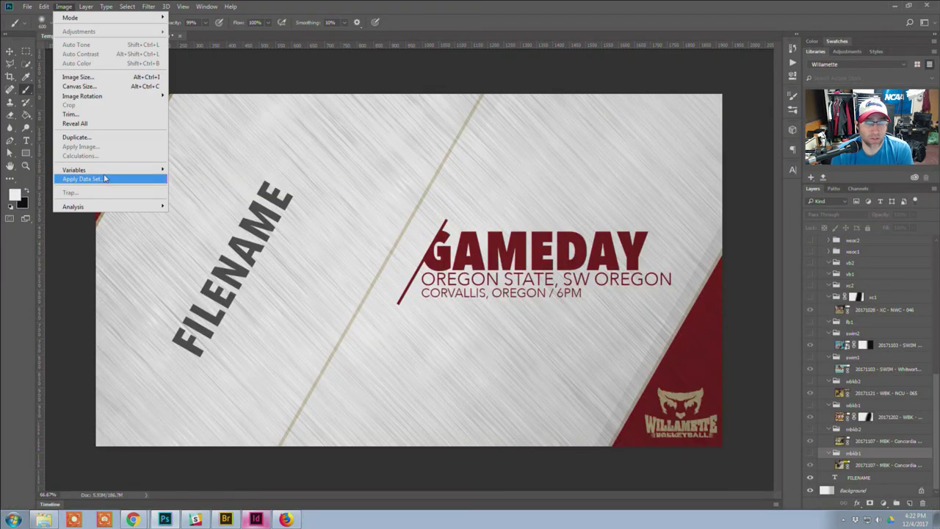
mouse_move(147, 170)
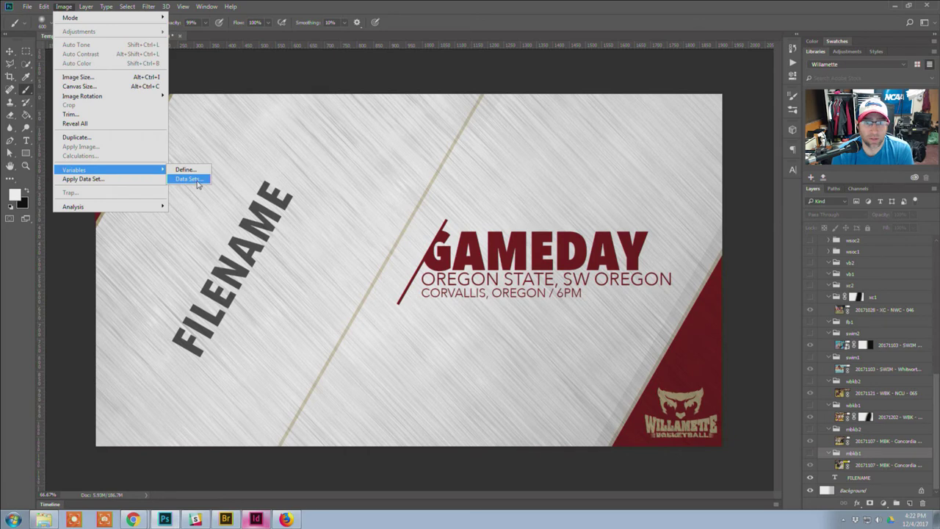
left_click(189, 179)
left_click(594, 113)
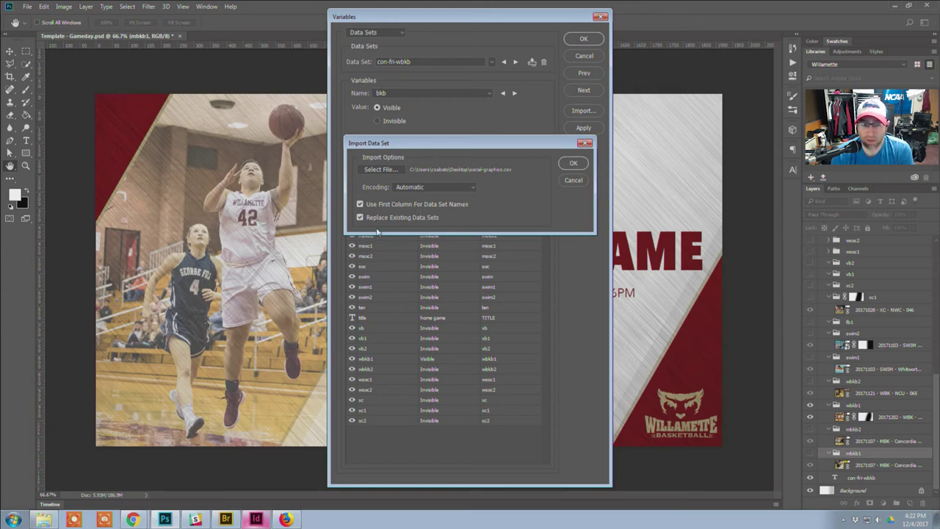
Import social-graphics.csv, preview the fri-wbkb, con-fri-mbkb and con-fri-wbkb data sets, then close Variables
left_click(573, 163)
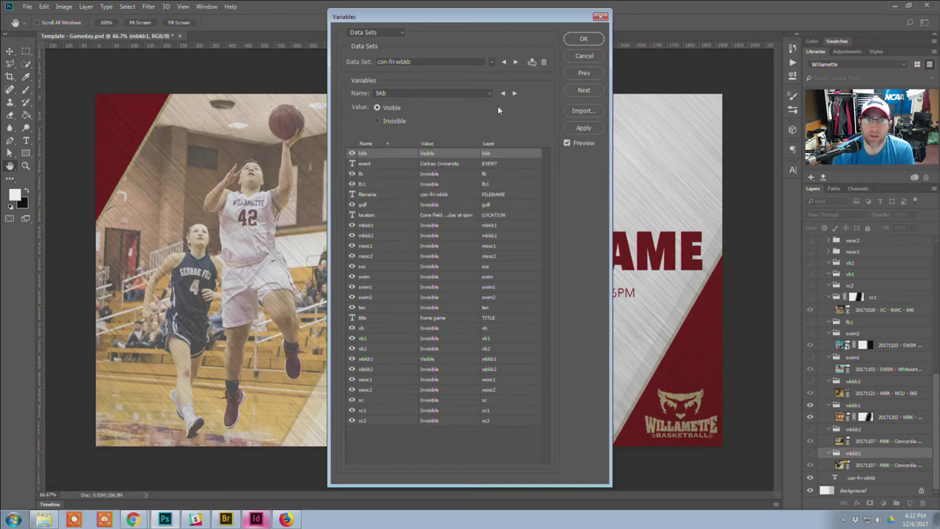
left_click_drag(455, 17, 743, 25)
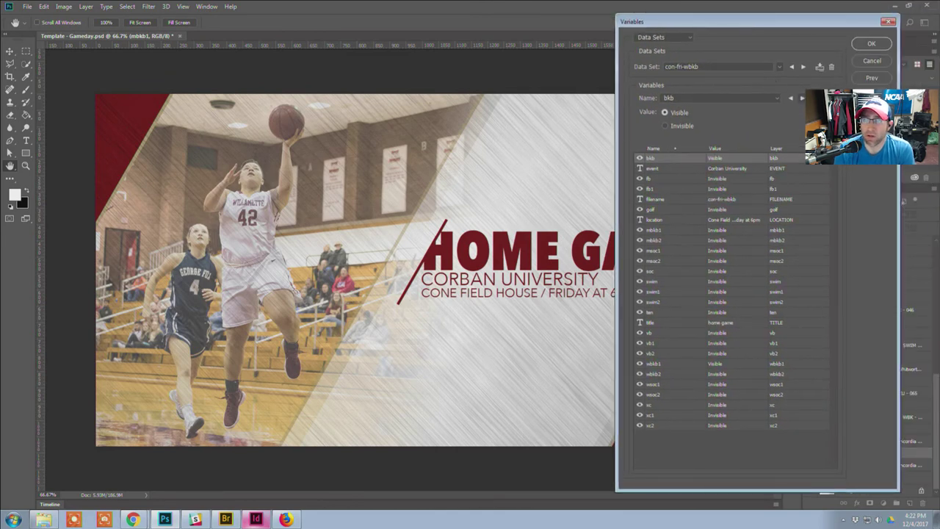
left_click(805, 67)
left_click(804, 67)
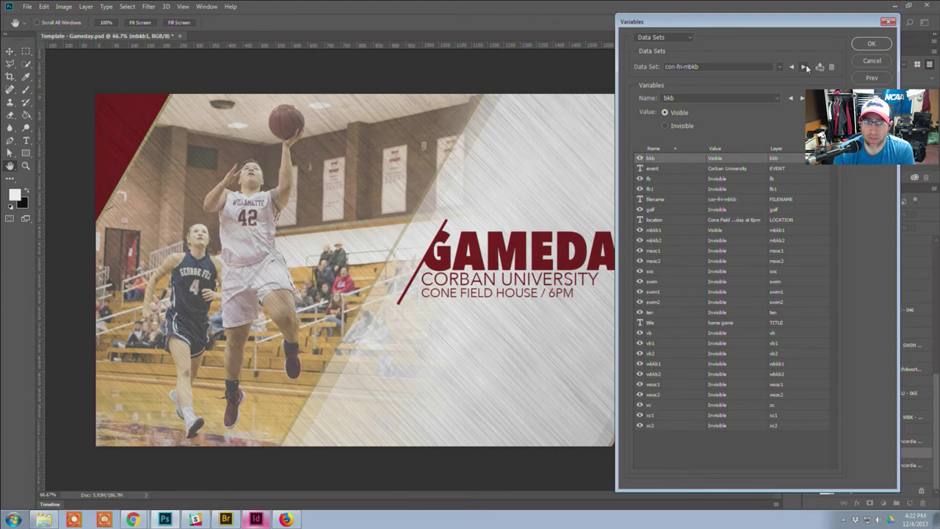
left_click(793, 67)
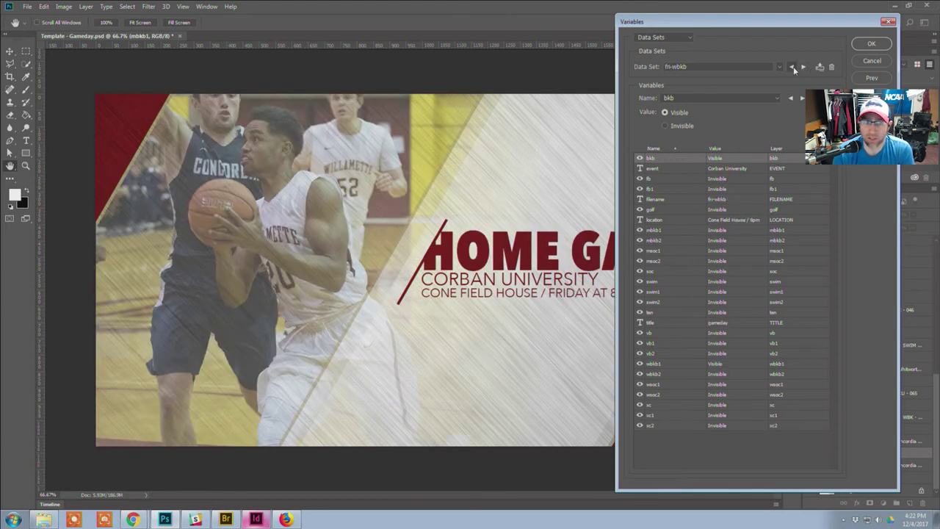
left_click(793, 67)
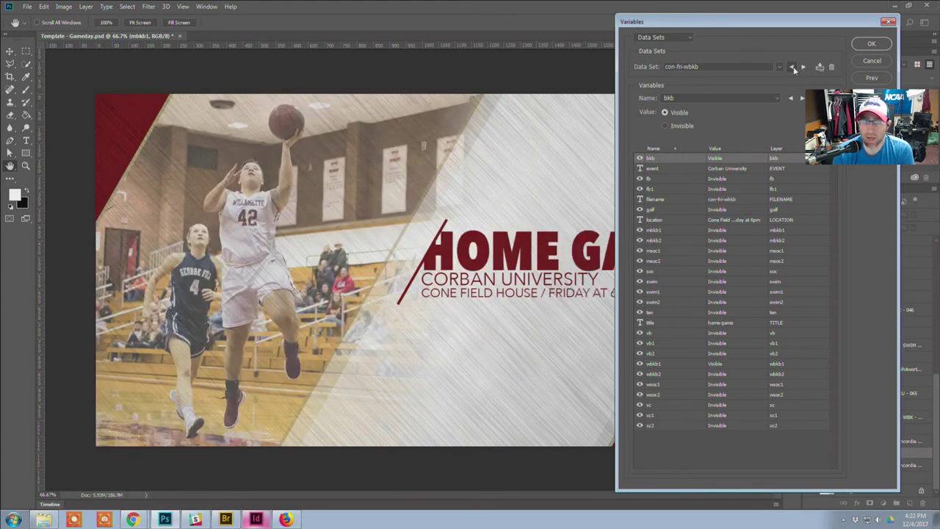
left_click(804, 67)
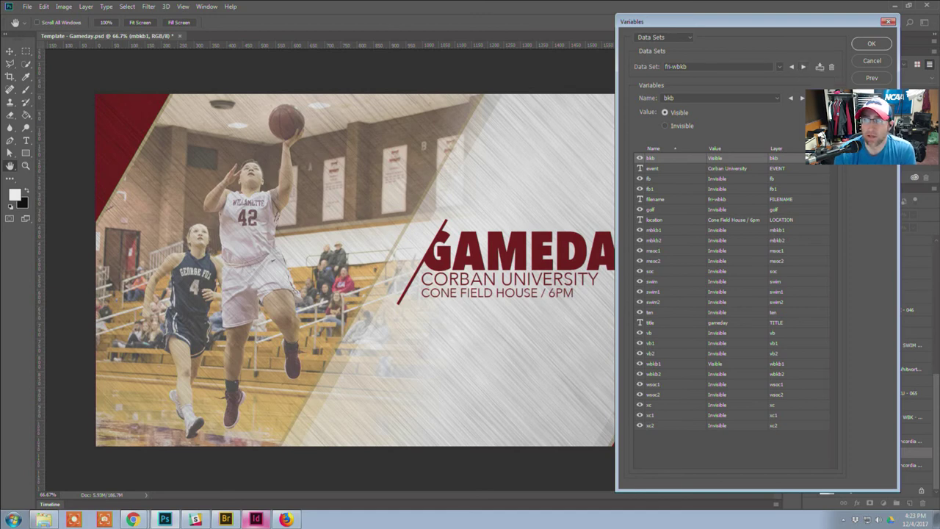
left_click(871, 43)
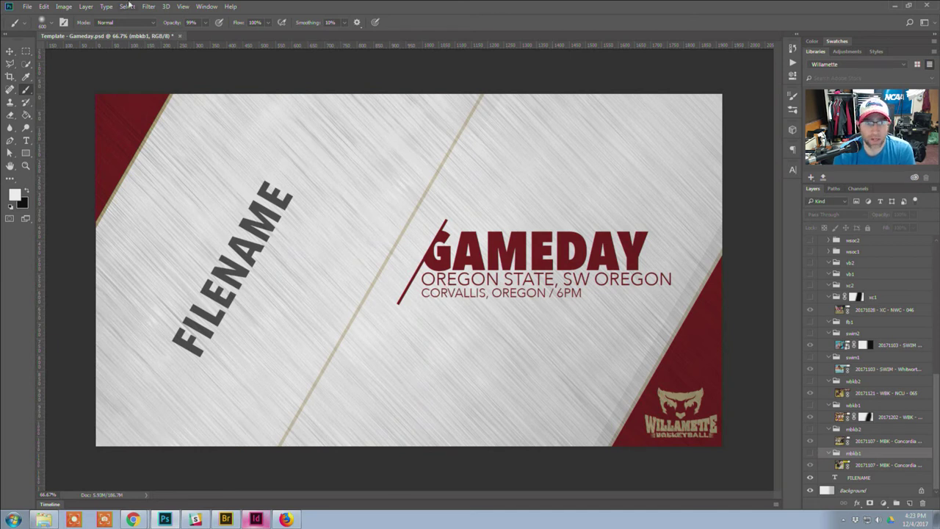
Delete the seven old graphics from the TEMP folder in Bridge to the Recycle Bin
left_click(27, 7)
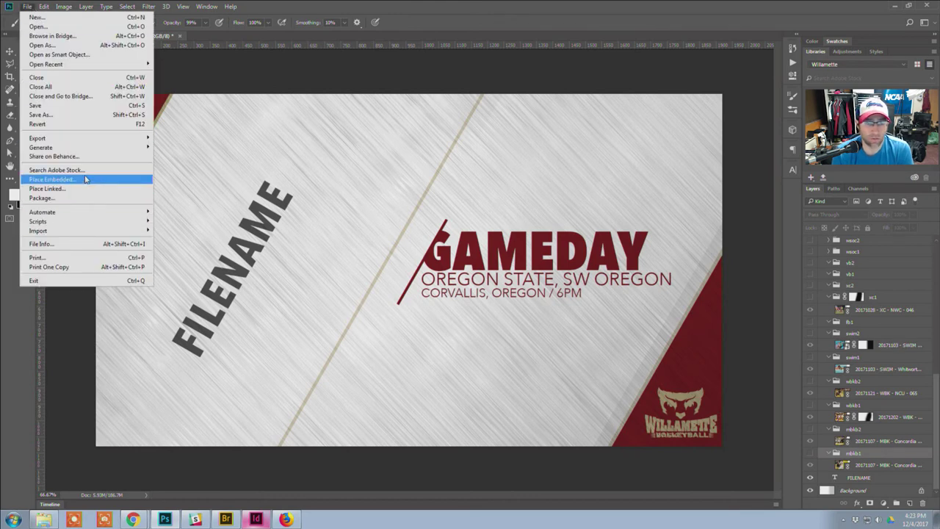
left_click(226, 519)
left_click_drag(654, 361, 191, 98)
key("Delete")
key("Return")
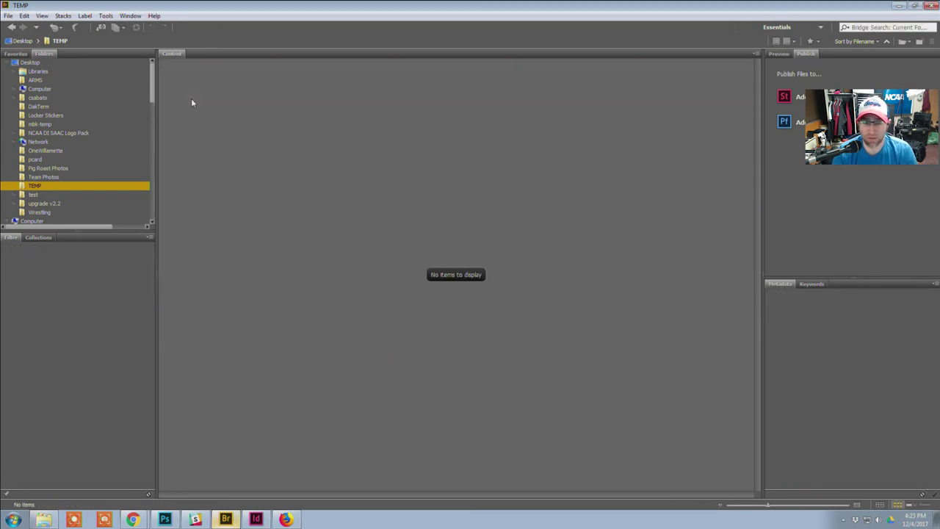
Bring up Export Data Sets as Files for the Gameday template in Photoshop
left_click(164, 519)
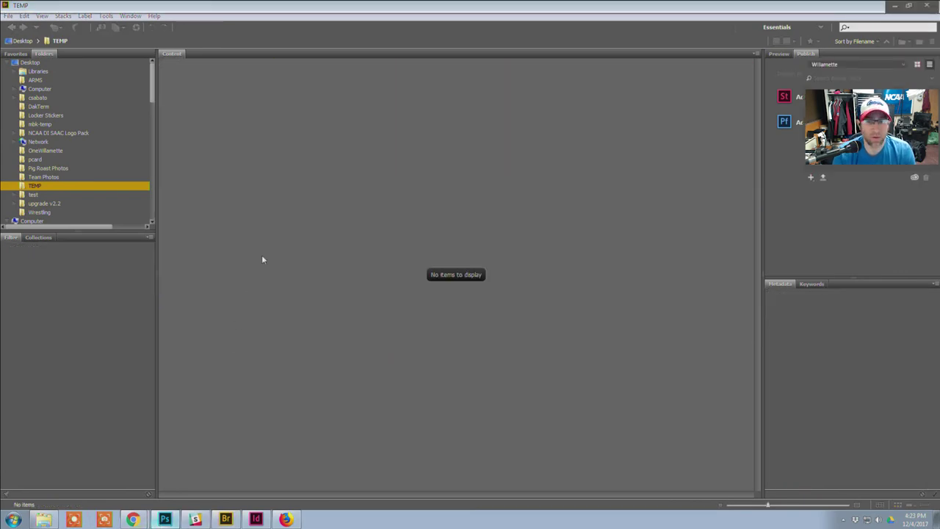
left_click(28, 7)
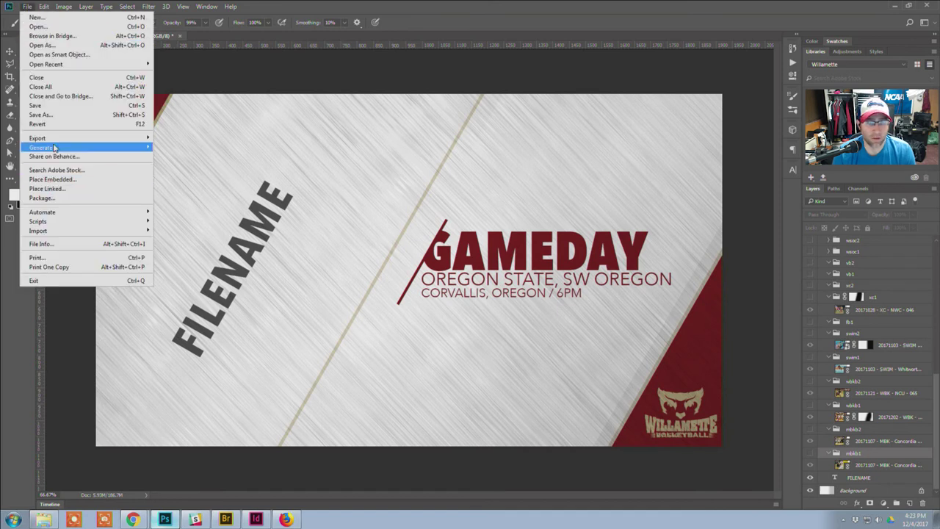
mouse_move(136, 139)
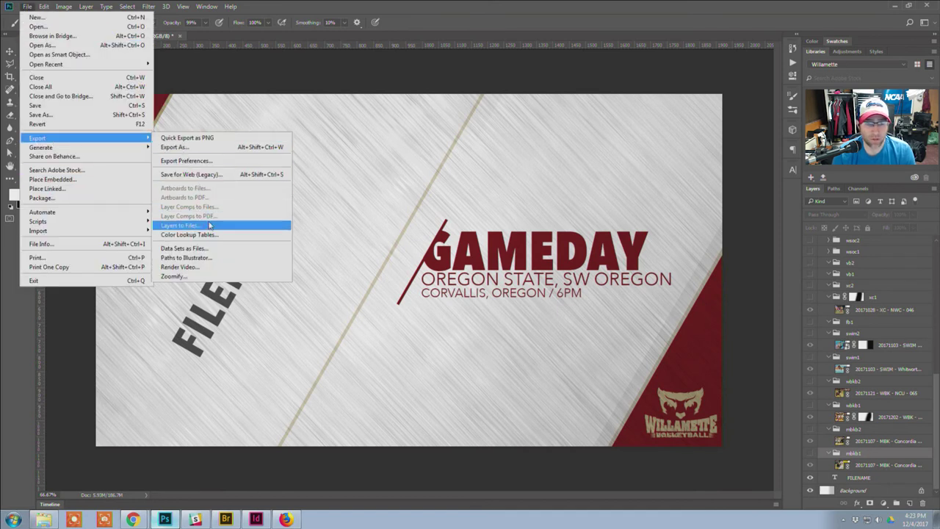
left_click(208, 250)
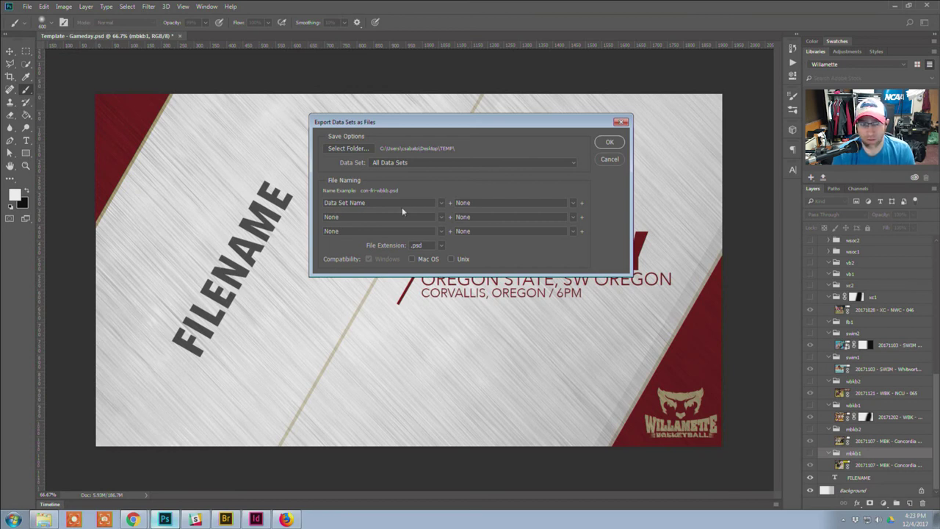
Export all data sets as PSD files to TEMP and check them in Bridge
left_click(608, 143)
left_click(225, 519)
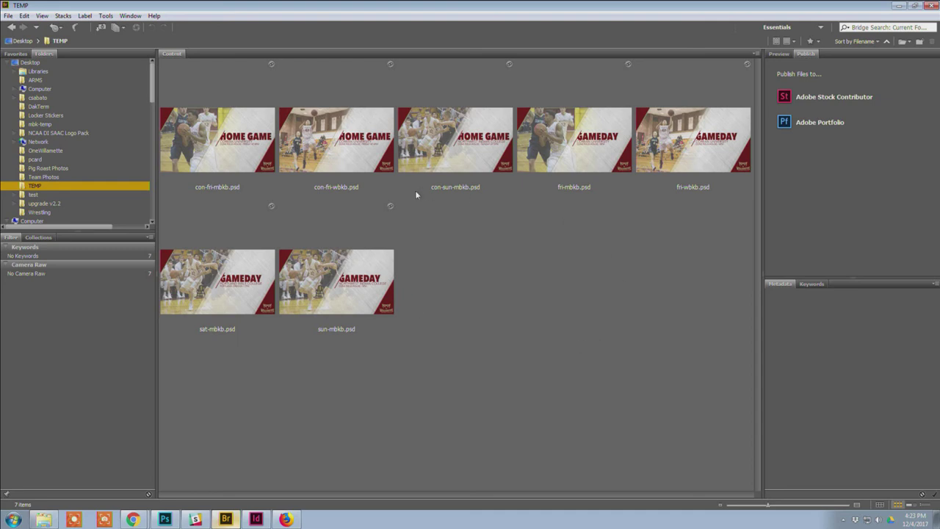
Inspect con-fri-mbkb.psd's details, then open sun-mbkb.psd from the TEMP folder
left_click(203, 132)
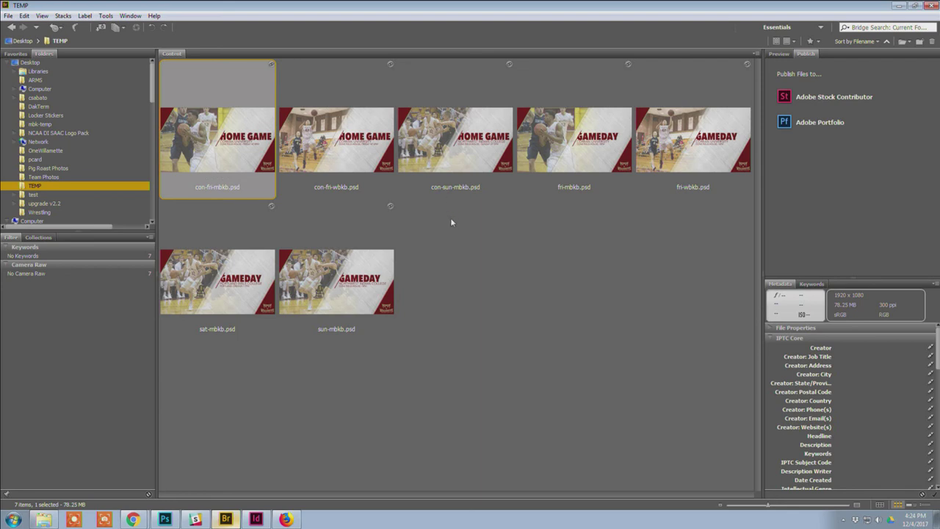
left_click(329, 305)
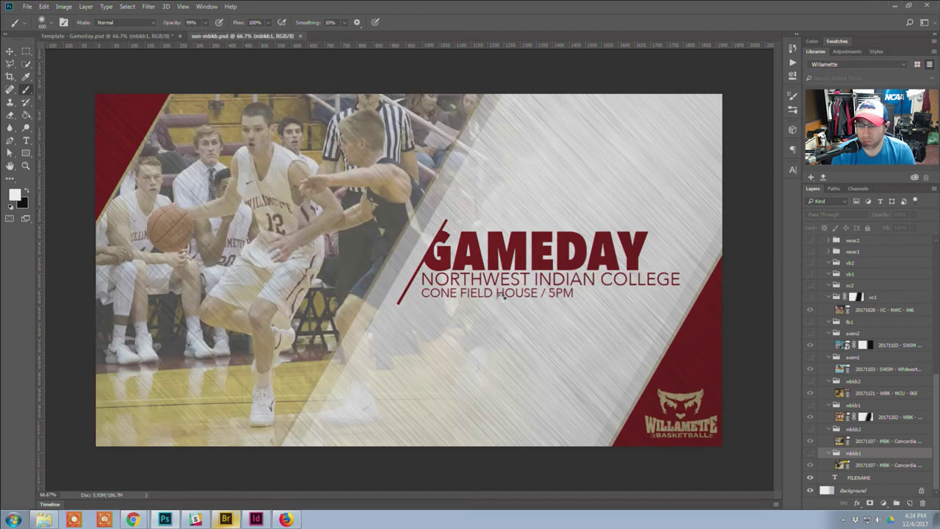
Select the NORTHWEST INDIAN COLLEGE text line and set its Character horizontal scale to 90%
key("t")
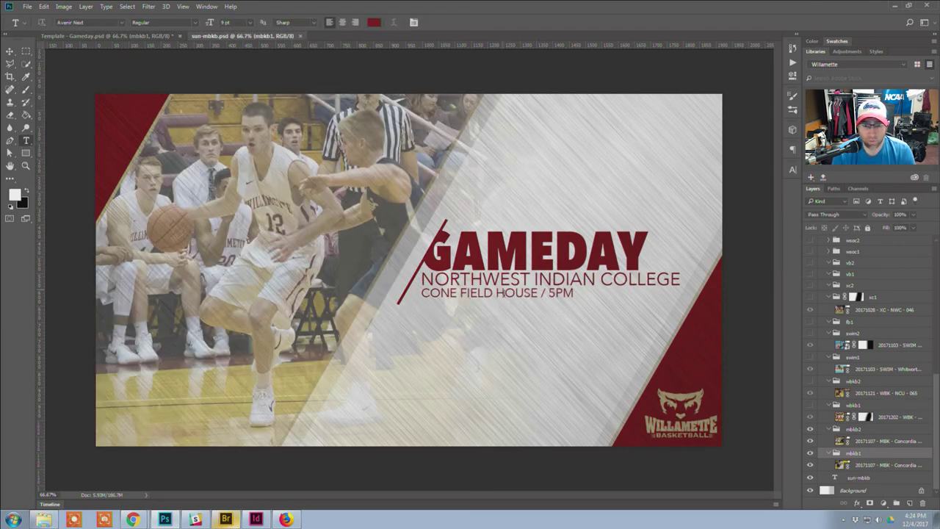
double_click(505, 284)
left_click(674, 297)
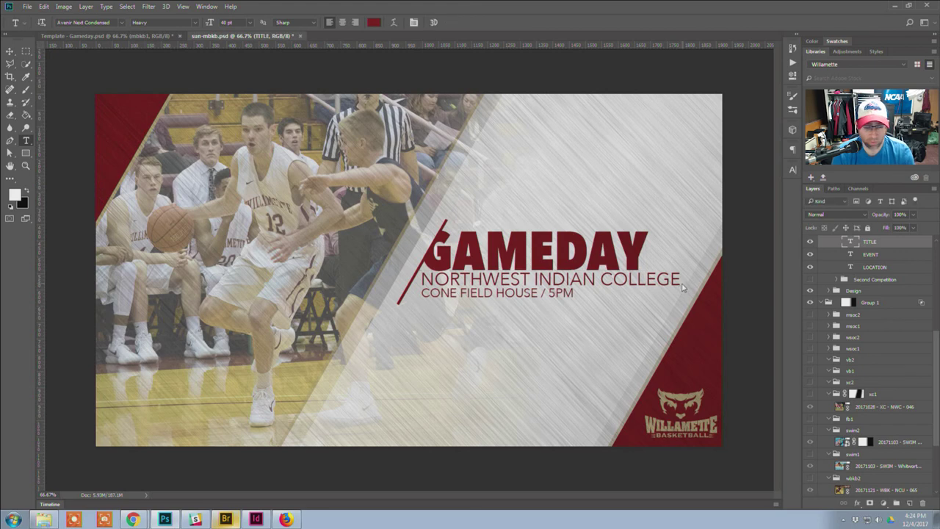
triple_click(676, 287)
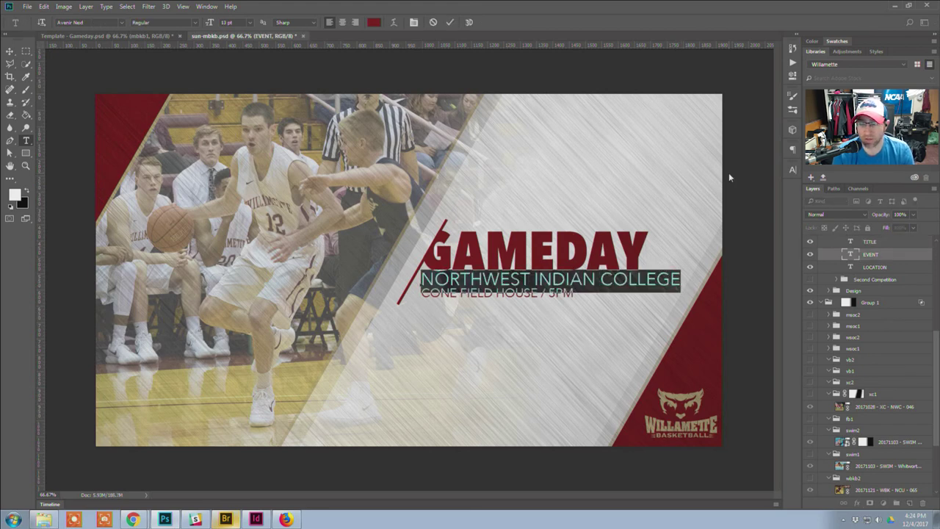
left_click(792, 170)
left_click(756, 214)
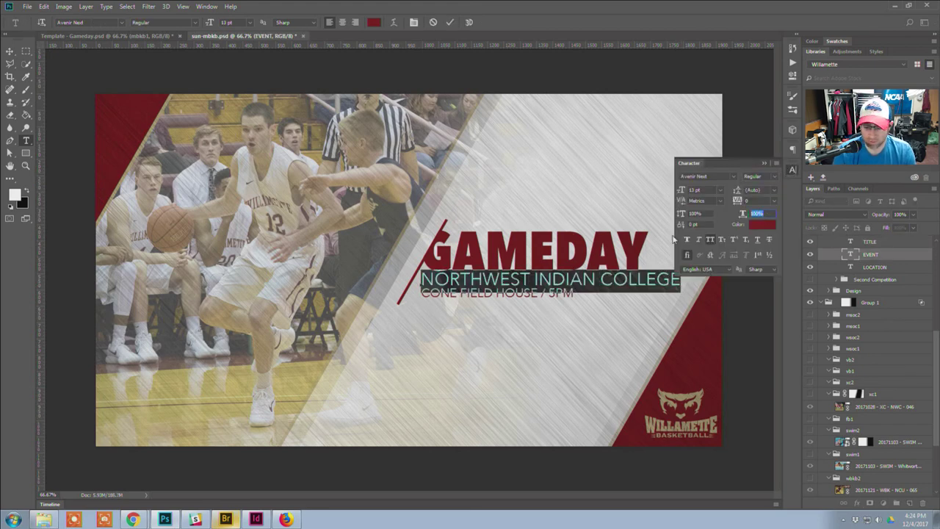
type("90")
key("Tab")
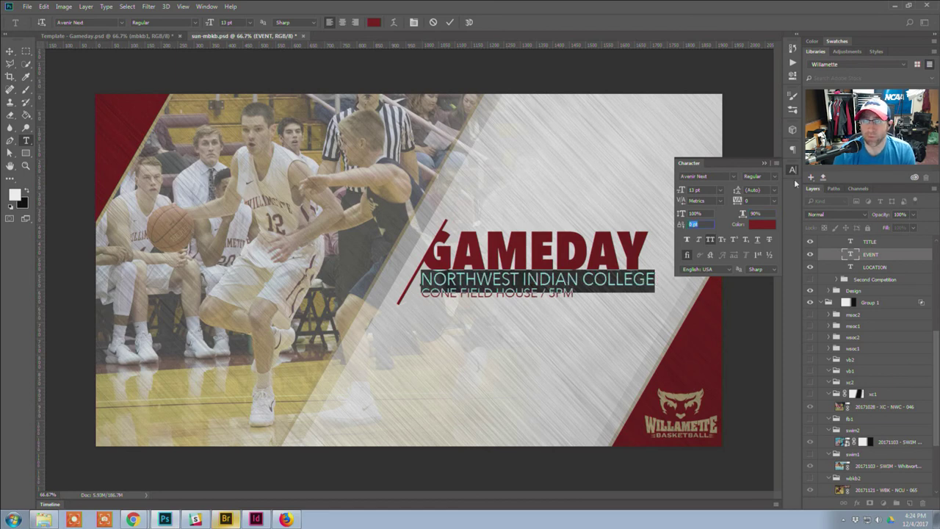
left_click(793, 170)
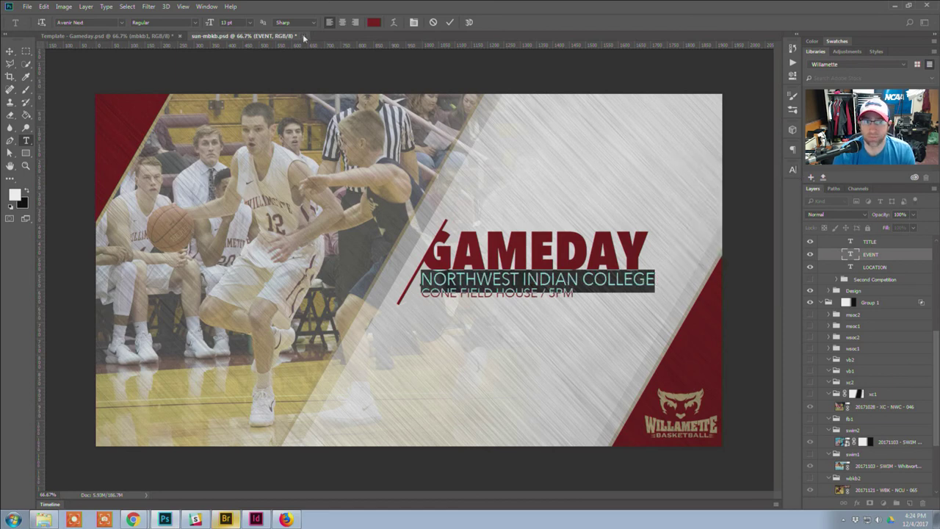